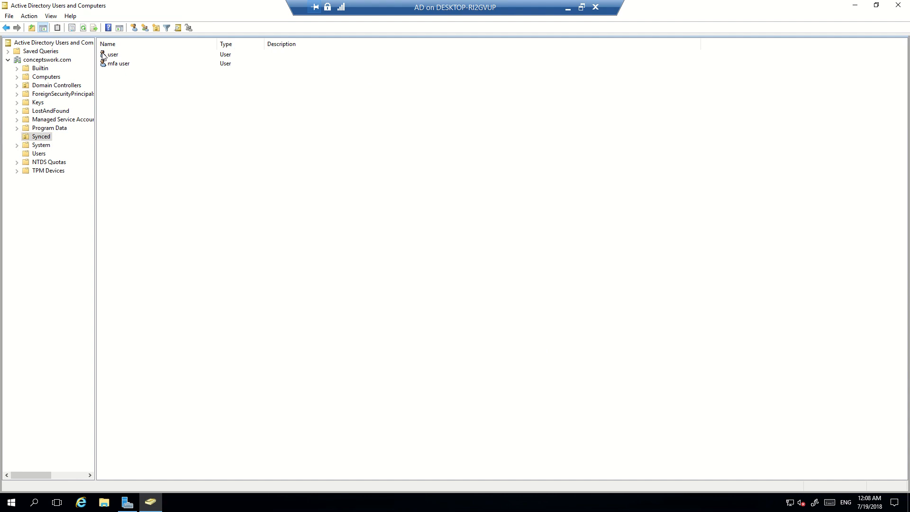
# Open the user account's properties and confirm Administrators appears in its Member Of list.
pyautogui.doubleClick(110, 55)
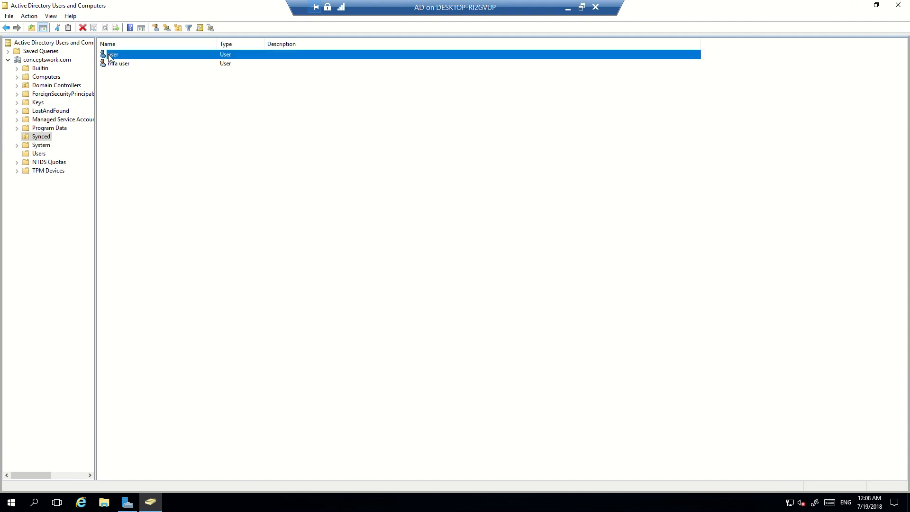
pyautogui.click(426, 139)
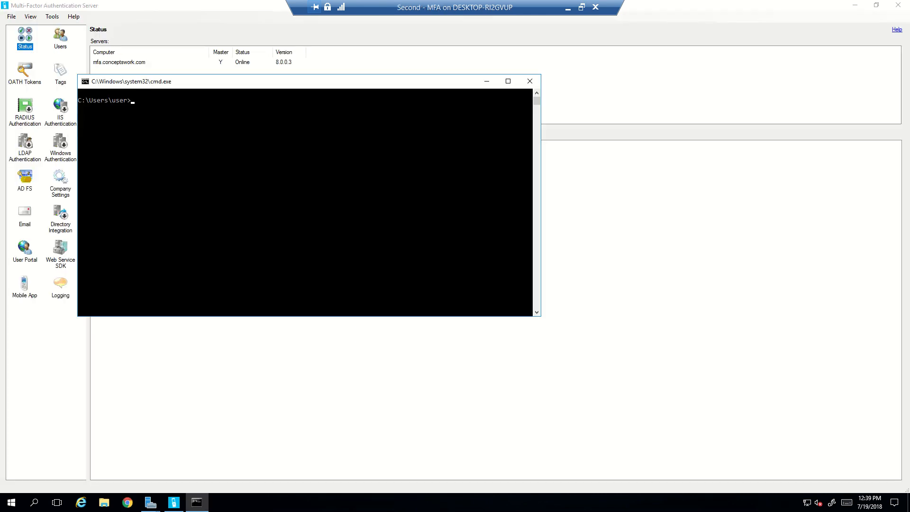
# Run whoami in Command Prompt to confirm the signed-in domain account, then minimize the console.
pyautogui.moveTo(213, 85); pyautogui.dragTo(406, 230)
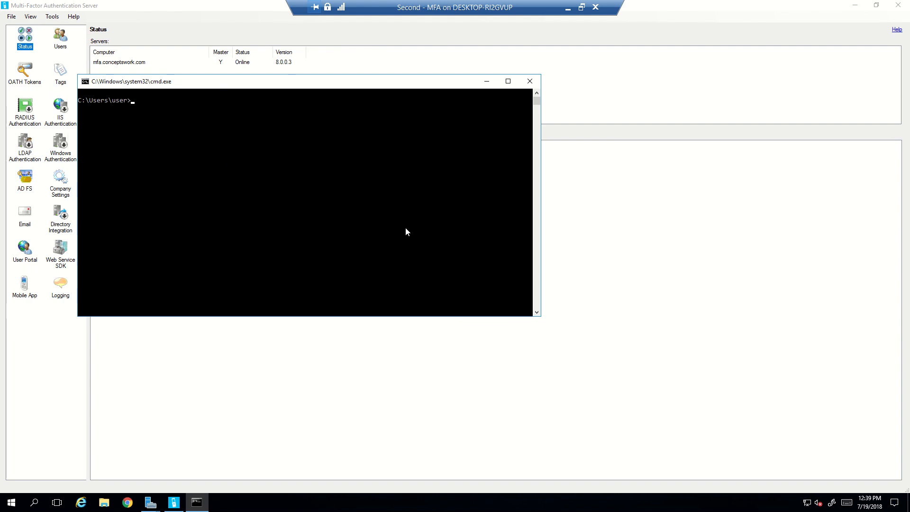
pyautogui.click(386, 312)
pyautogui.write('w')
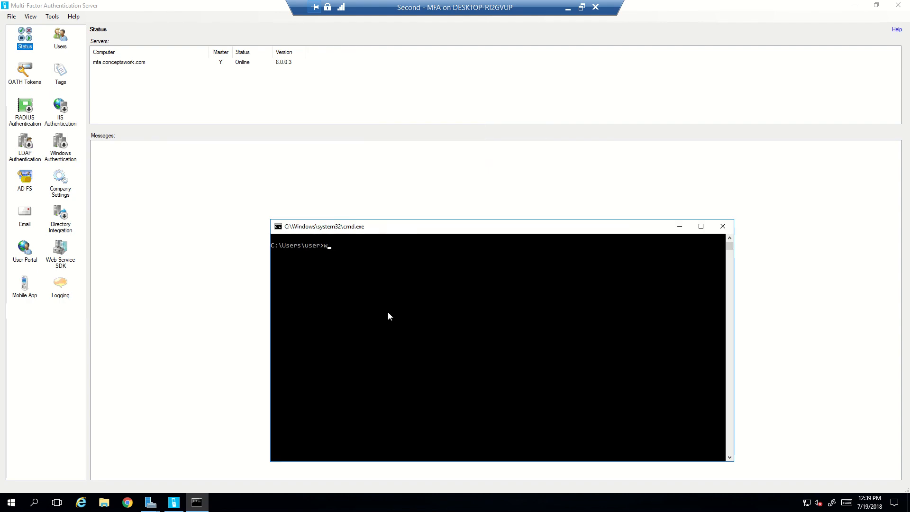
pyautogui.write('hoami')
pyautogui.press('Return')
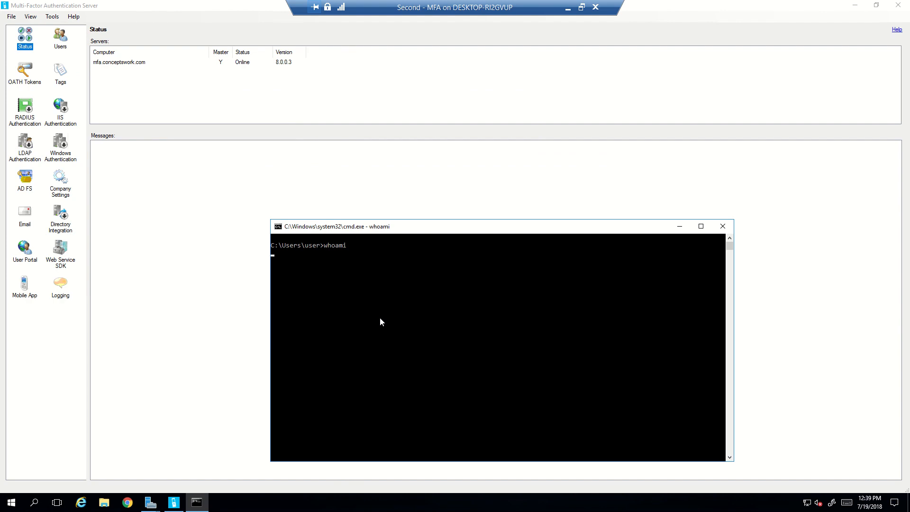
pyautogui.click(679, 227)
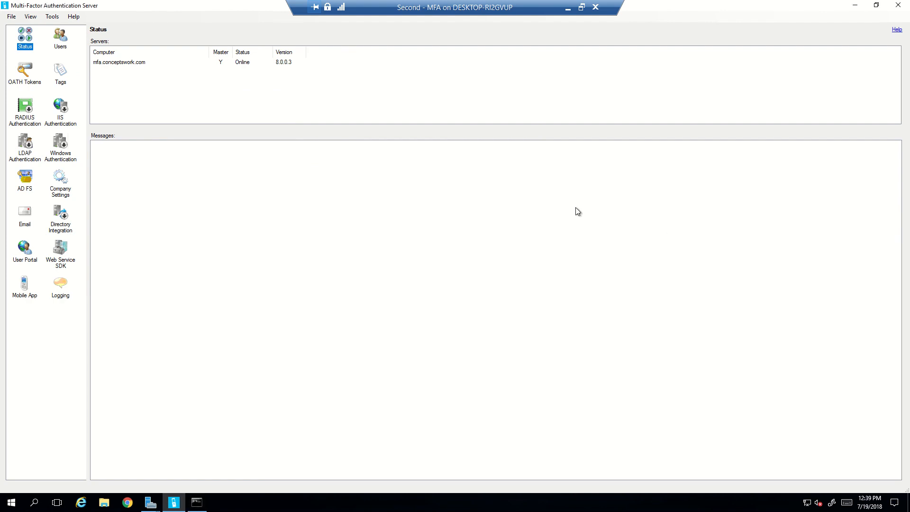
pyautogui.click(561, 212)
# Start the Web Service SDK install and continue past its installation guide.
pyautogui.click(67, 259)
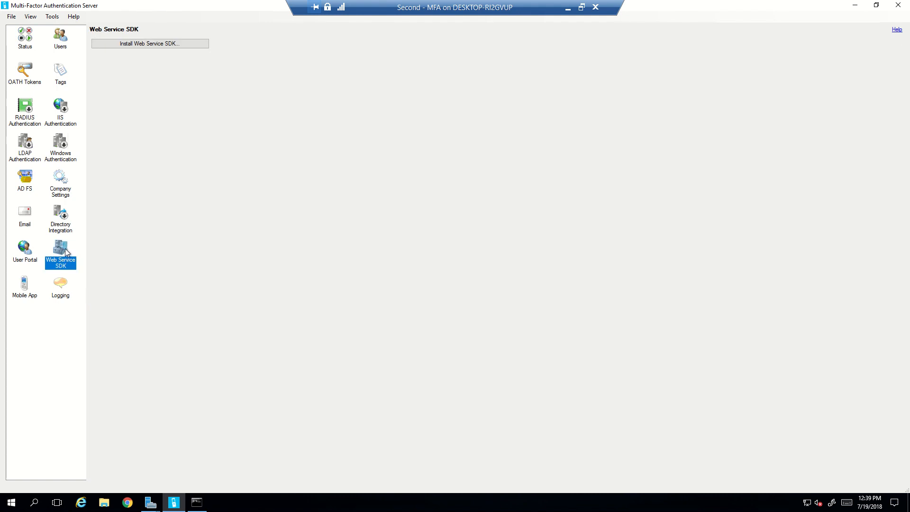
pyautogui.click(159, 45)
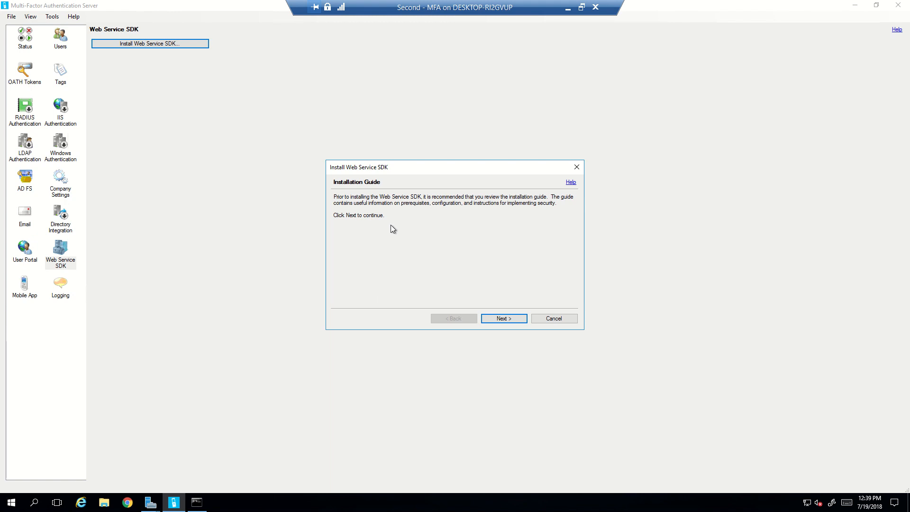
pyautogui.click(504, 321)
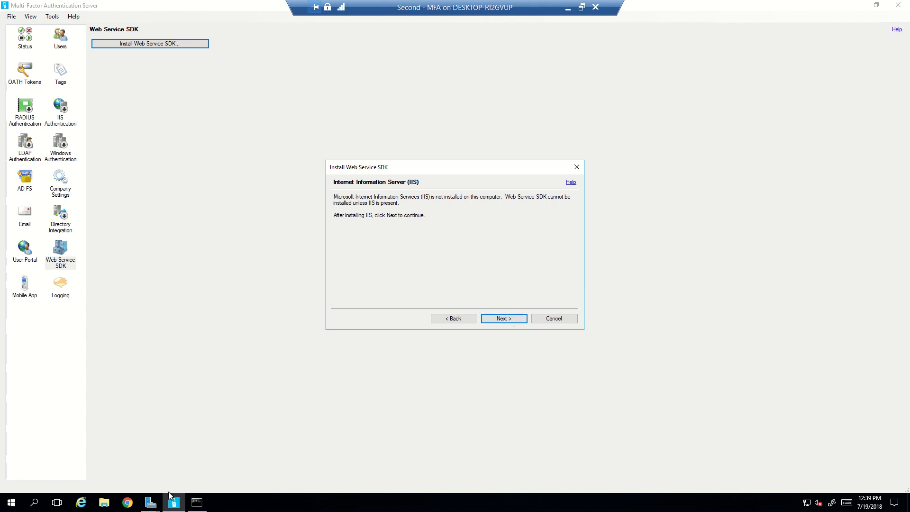
# Close Server Manager's finished IIS removal wizard and bring the Server Manager dashboard forward.
pyautogui.click(151, 501)
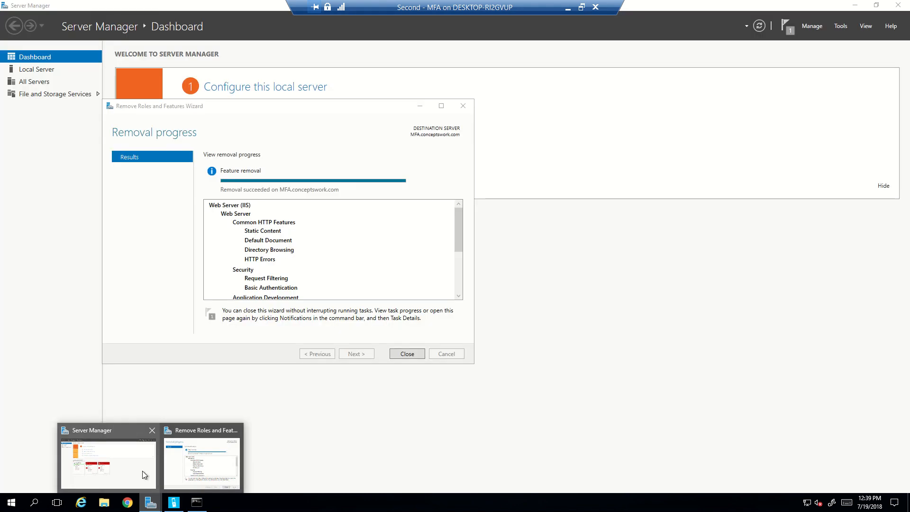
pyautogui.click(145, 472)
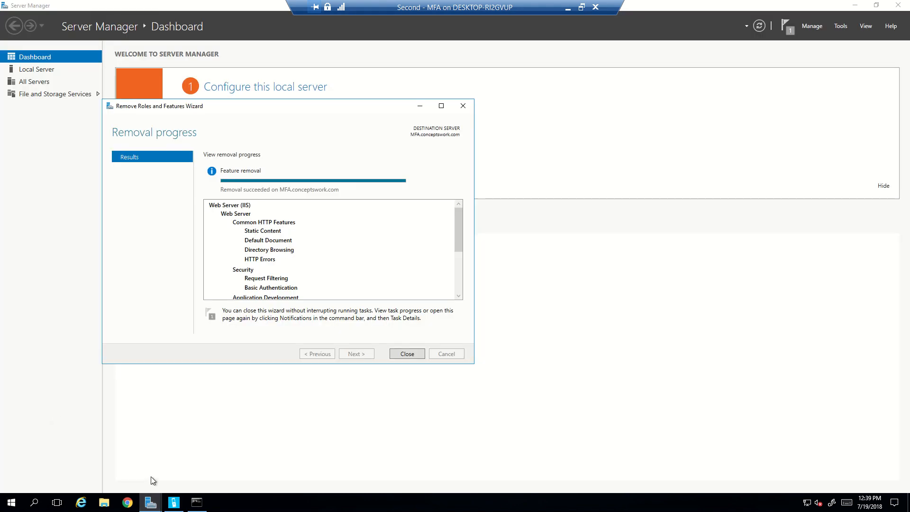
pyautogui.click(407, 354)
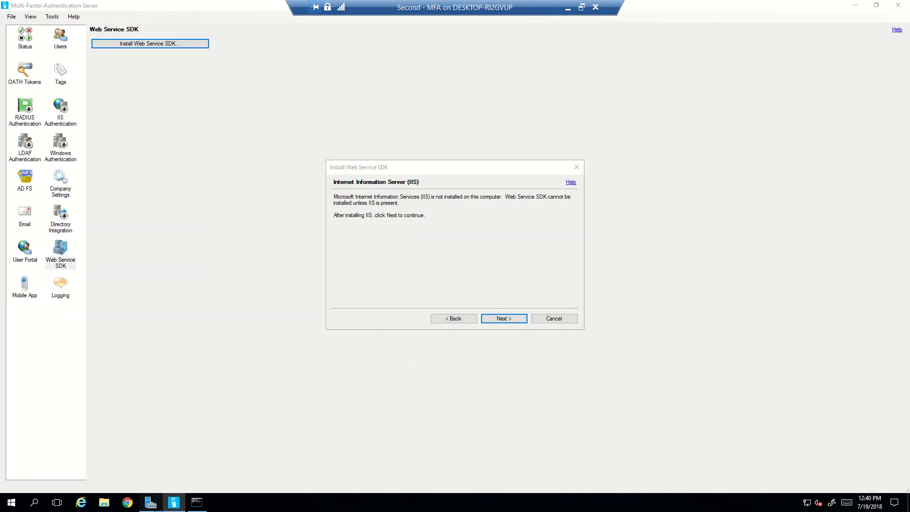
pyautogui.click(153, 504)
# Run Add Roles and Features on MFA.conceptswork.com, selecting Web Server (IIS) with its management tools.
pyautogui.click(812, 26)
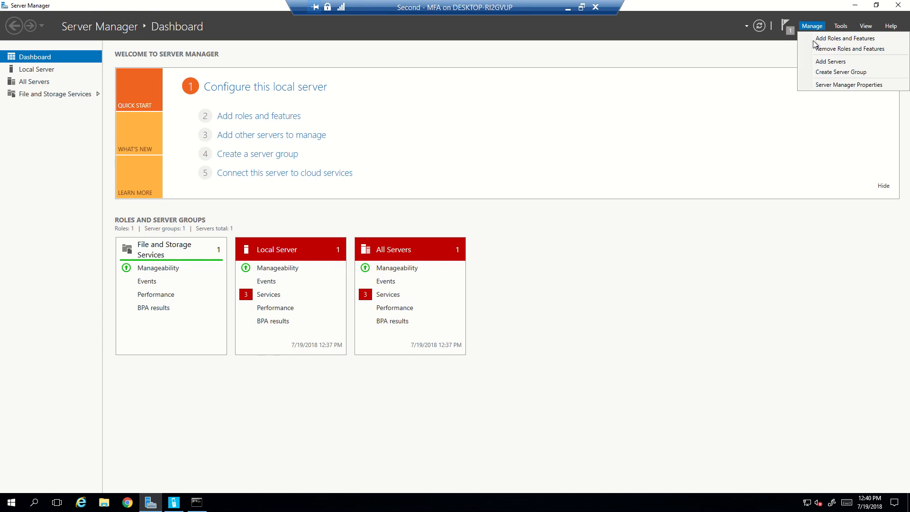
pyautogui.click(821, 40)
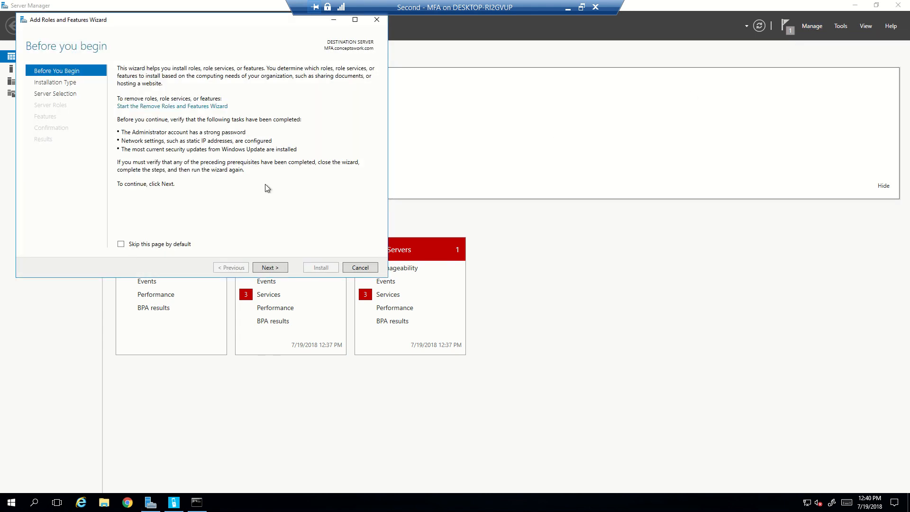
pyautogui.click(262, 268)
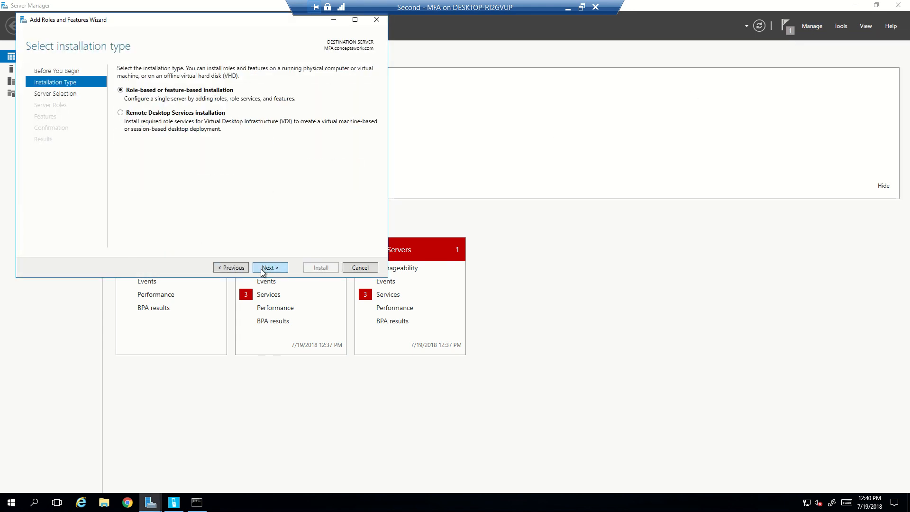
pyautogui.click(262, 268)
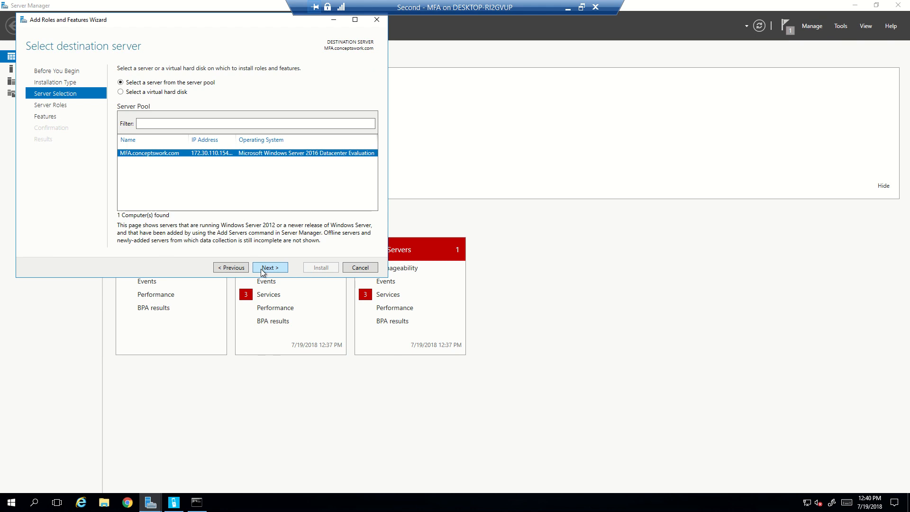
pyautogui.click(260, 268)
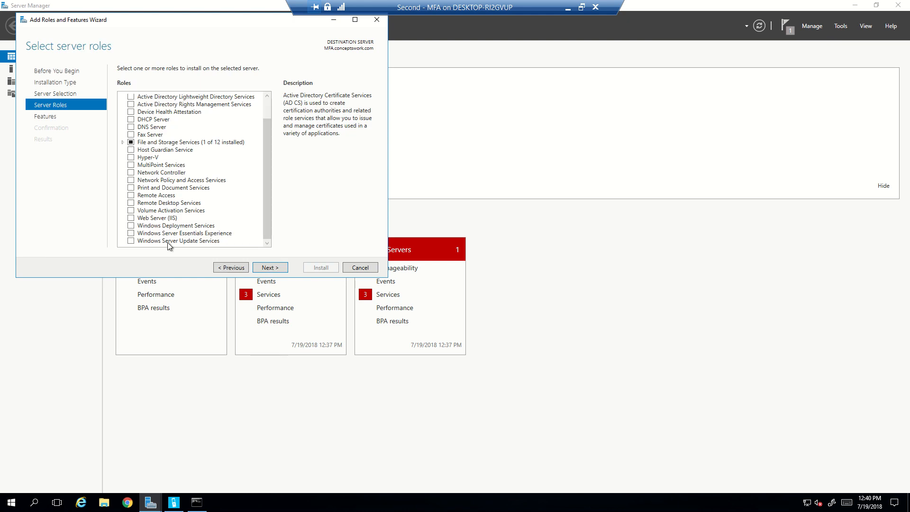
pyautogui.click(132, 218)
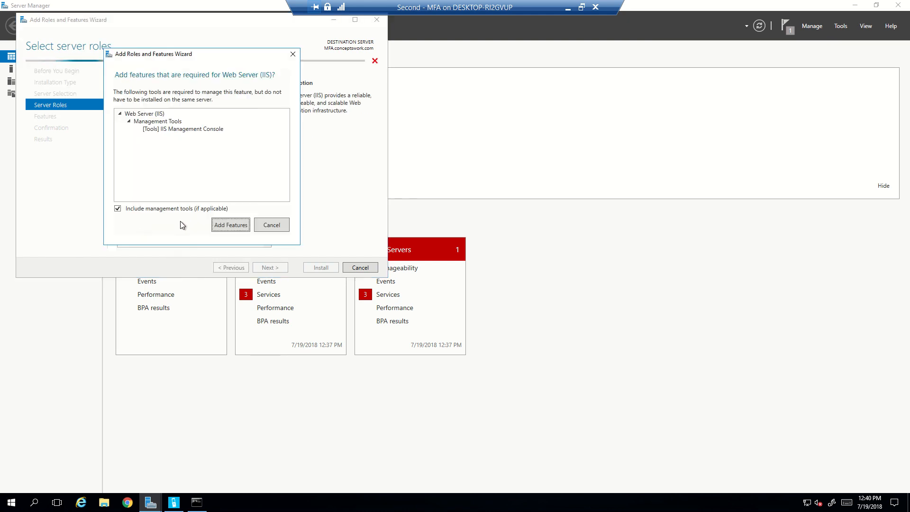
pyautogui.click(219, 225)
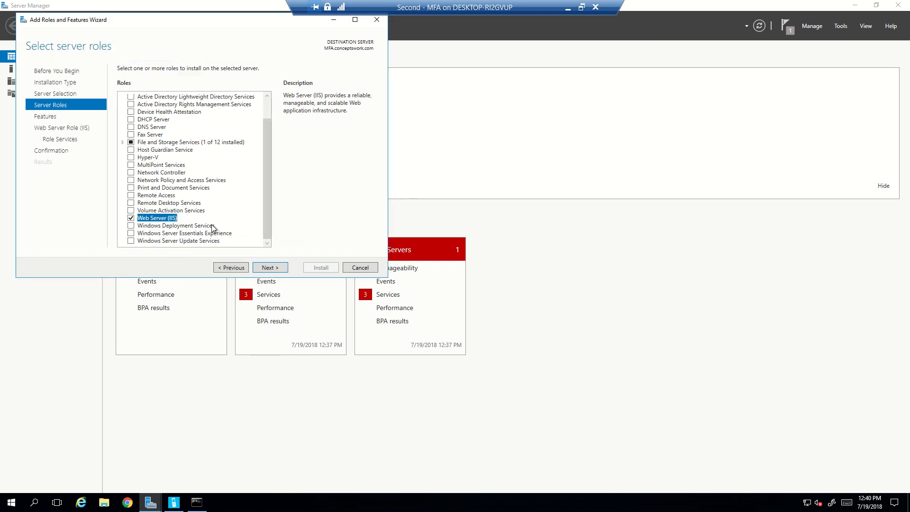
pyautogui.click(277, 268)
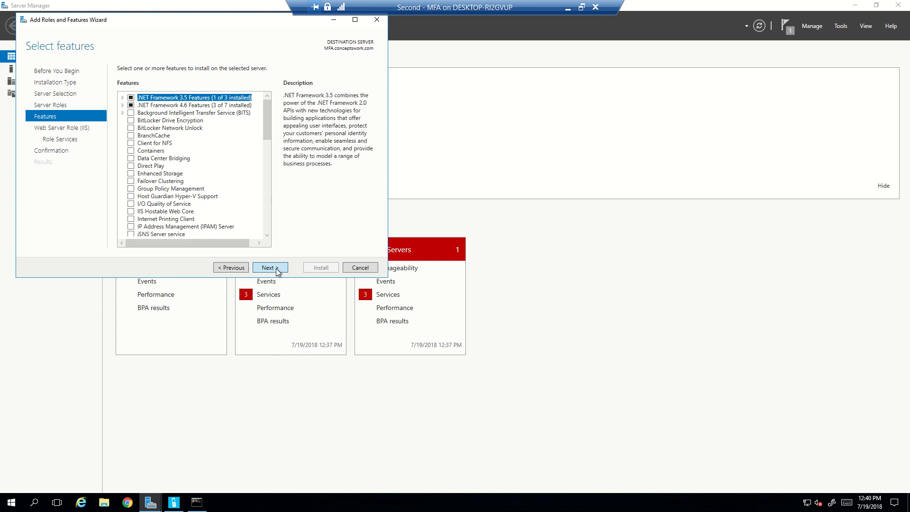
# Add .NET Extensibility 4.6 under Application Development in the IIS role services.
pyautogui.click(278, 269)
pyautogui.click(278, 269)
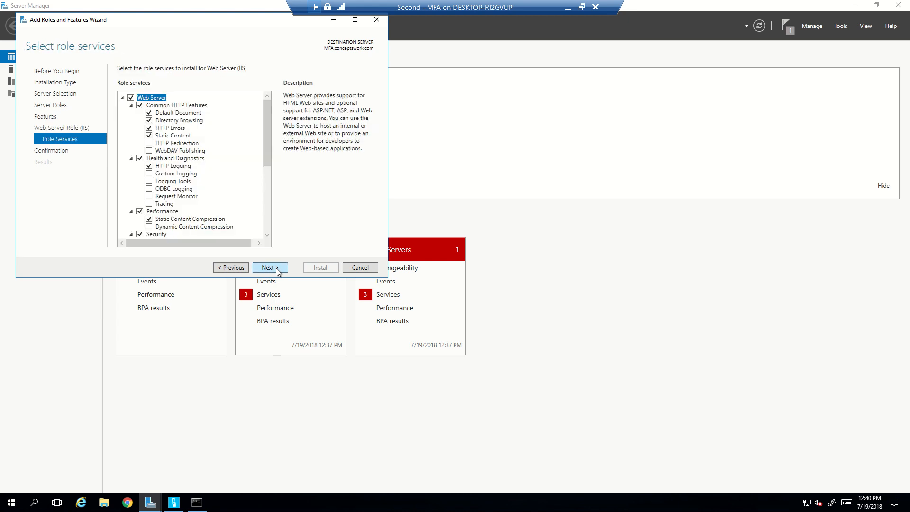
pyautogui.click(269, 212)
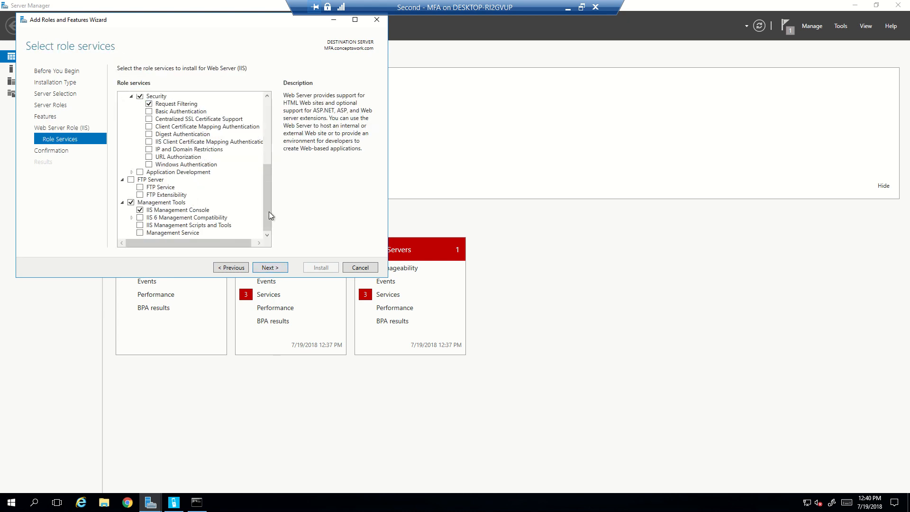
pyautogui.click(131, 173)
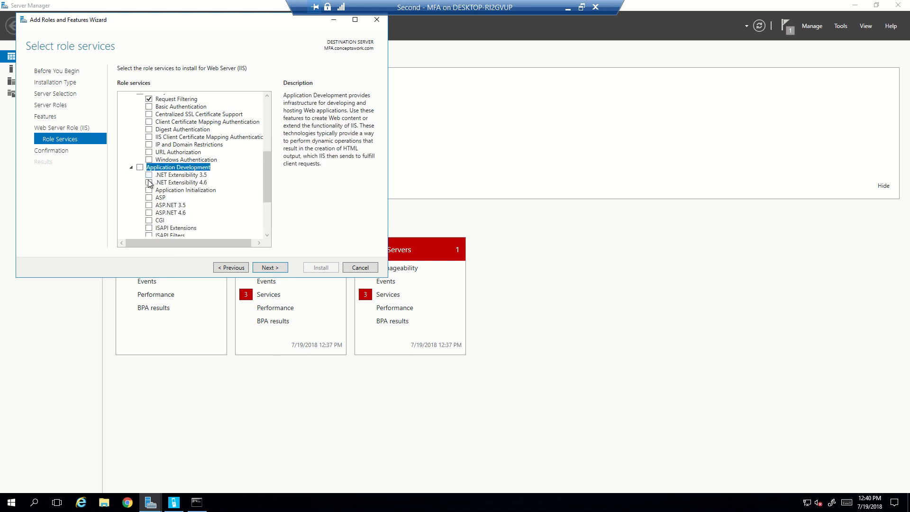
pyautogui.click(149, 183)
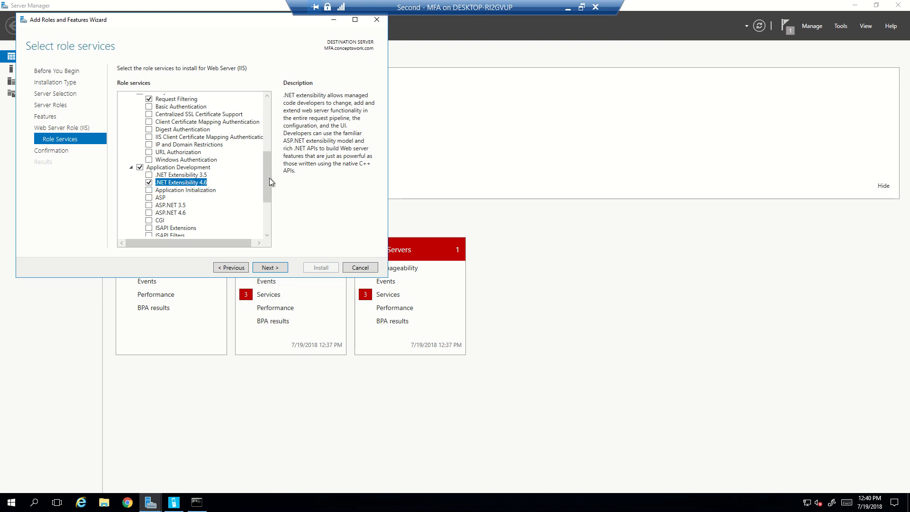
pyautogui.moveTo(268, 176); pyautogui.dragTo(269, 205)
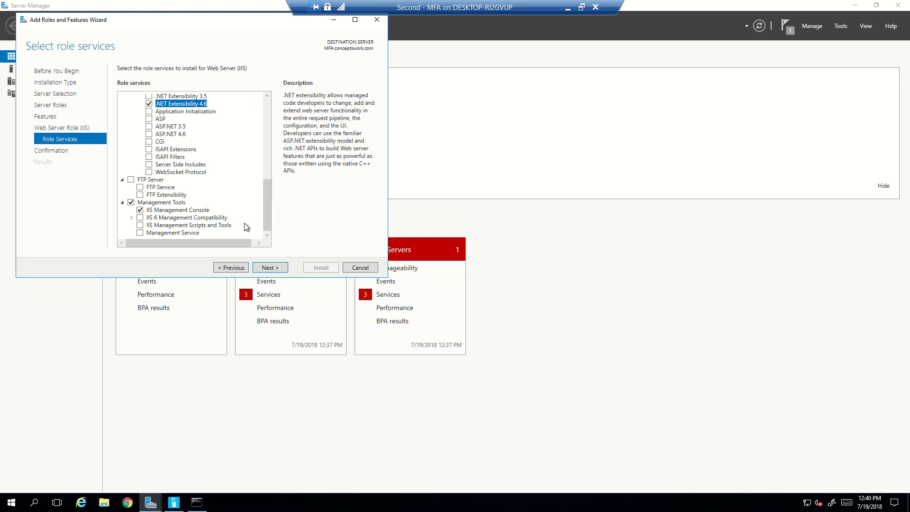
# Add IIS 6 Metabase Compatibility and Basic Authentication, then proceed to the confirmation page.
pyautogui.click(132, 218)
pyautogui.click(149, 226)
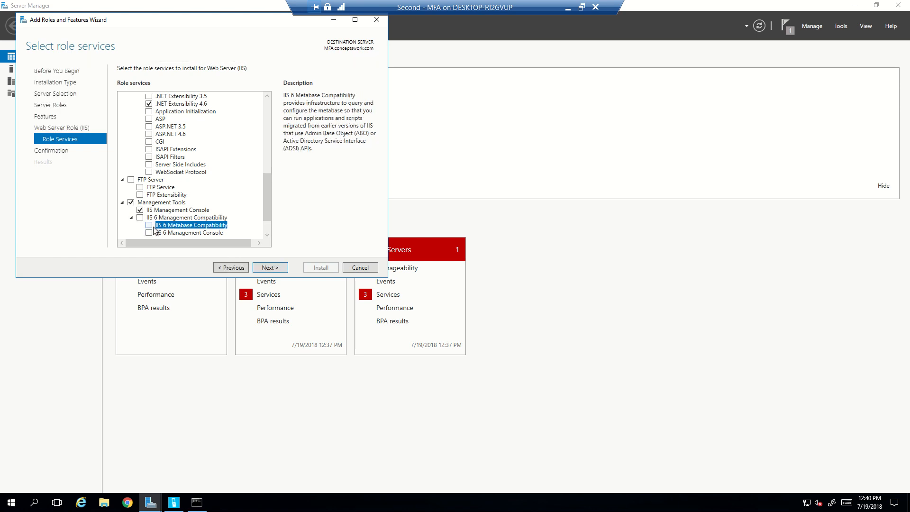
pyautogui.click(149, 225)
pyautogui.moveTo(265, 193); pyautogui.dragTo(266, 154)
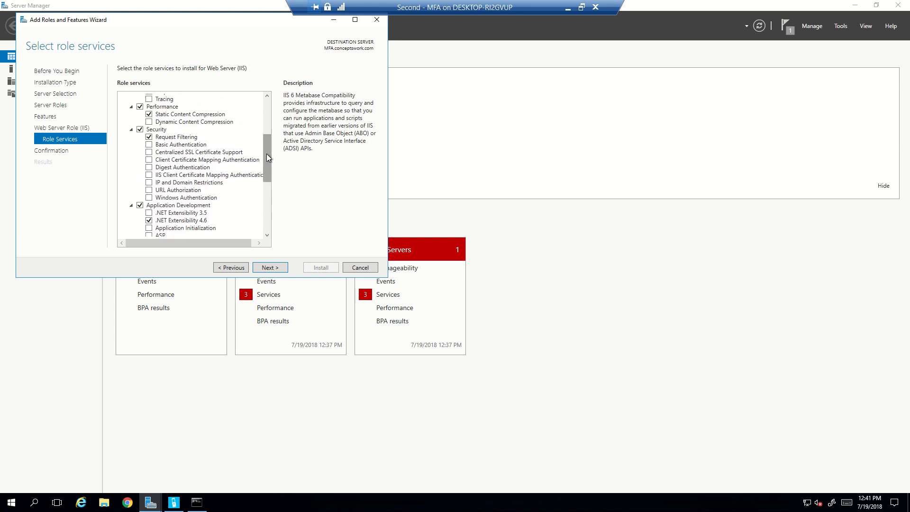
pyautogui.click(149, 145)
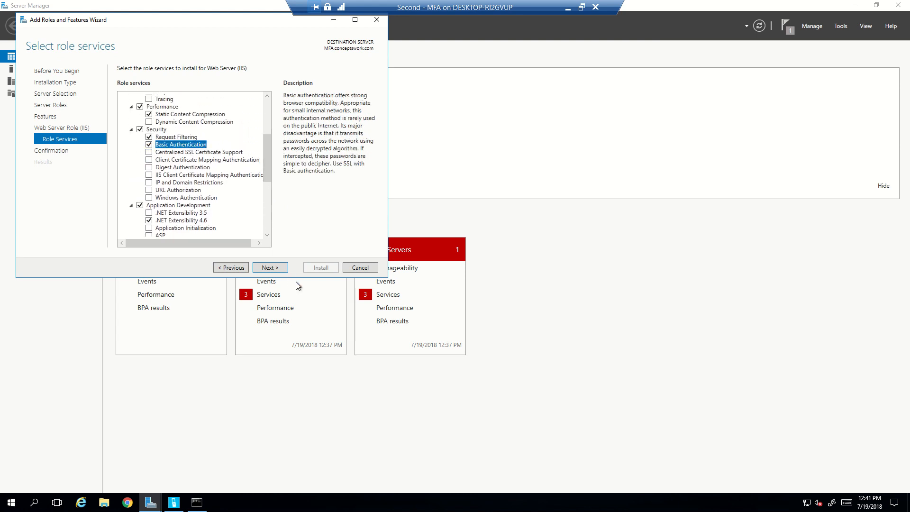
pyautogui.click(278, 268)
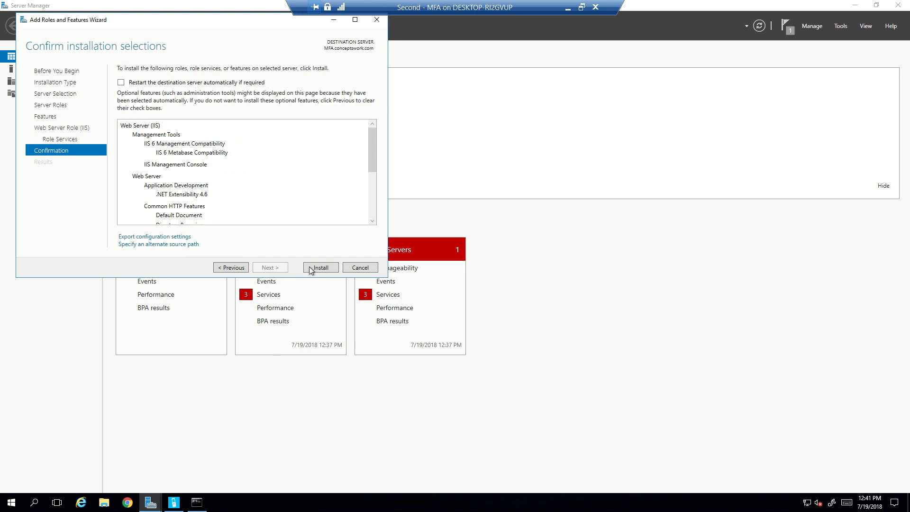
# Allow MFA.conceptswork.com to restart automatically if required during the IIS installation.
pyautogui.click(121, 83)
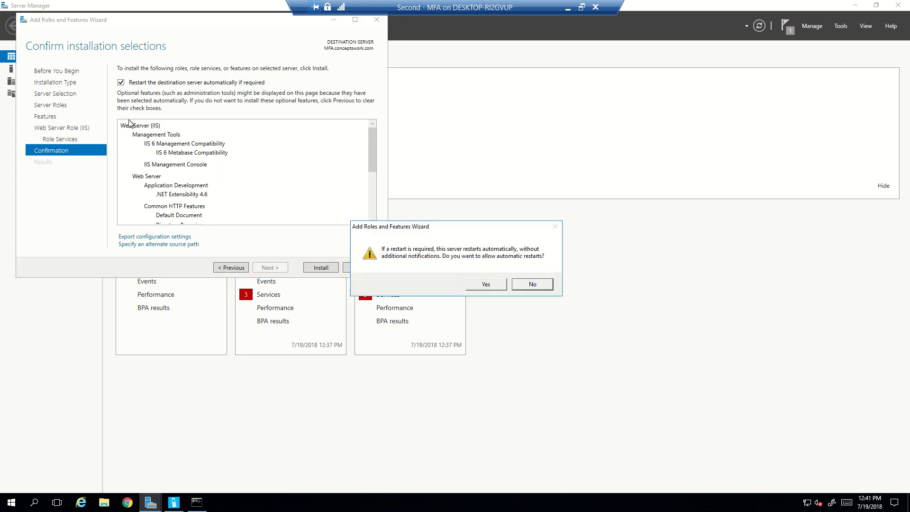
pyautogui.click(487, 285)
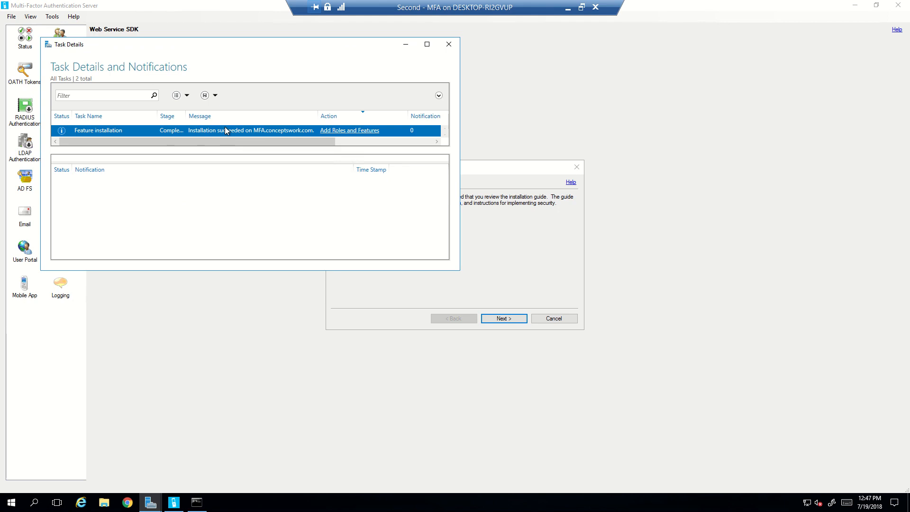
# Close the completed IIS installation's Task Details window.
pyautogui.click(459, 293)
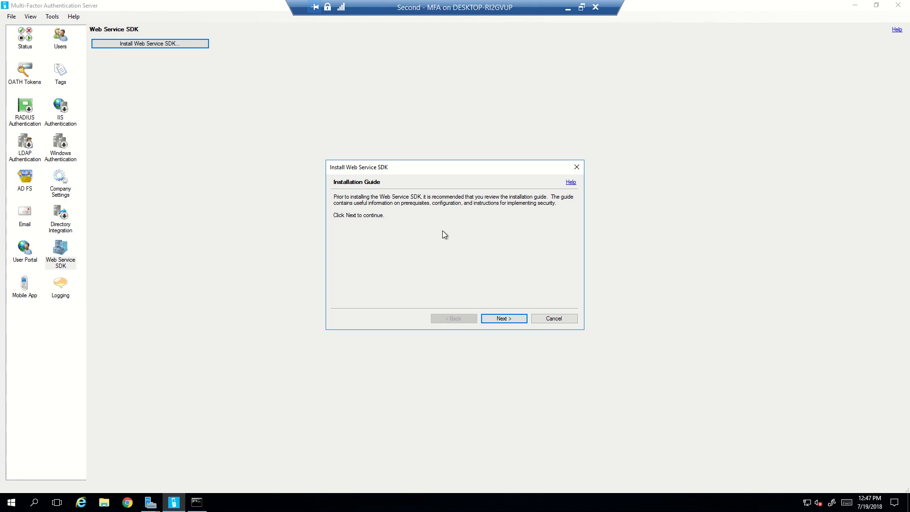
# Advance the SDK installer to its ASP.NET 4.5 prerequisite notice and return to the Add Roles and Features wizard.
pyautogui.click(501, 319)
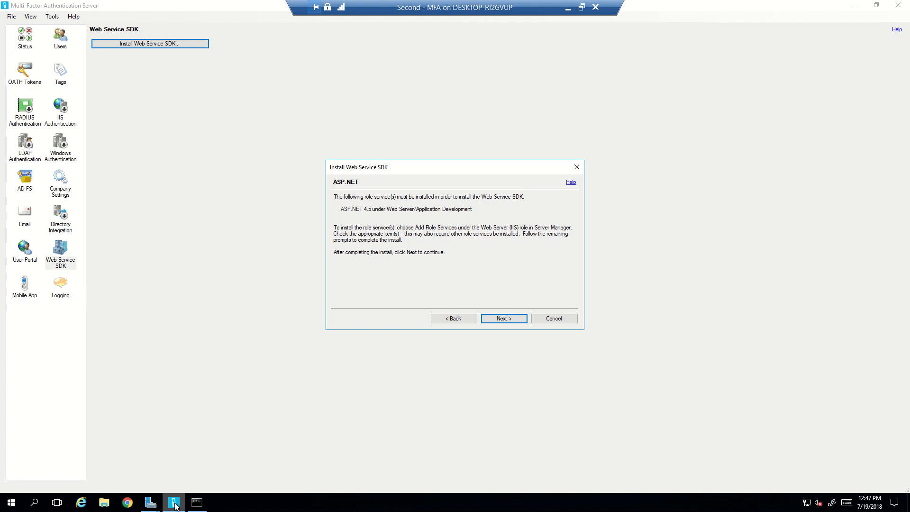
pyautogui.moveTo(156, 505)
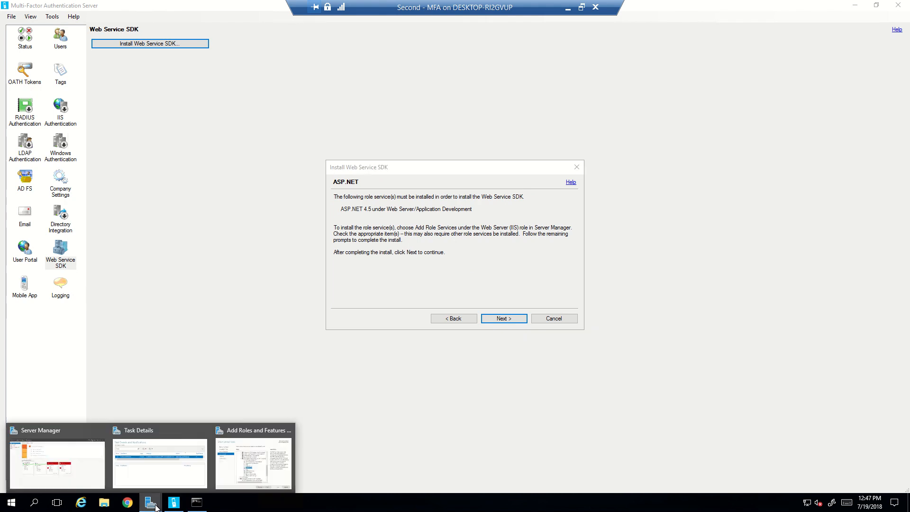
pyautogui.click(236, 470)
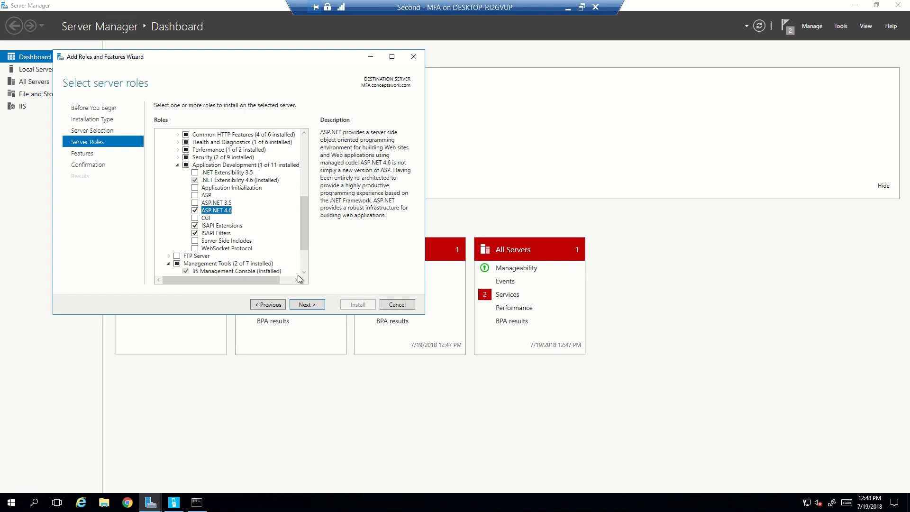
# Proceed through the wizard and install ASP.NET 4.6 with ISAPI Extensions and ISAPI Filters.
pyautogui.click(306, 306)
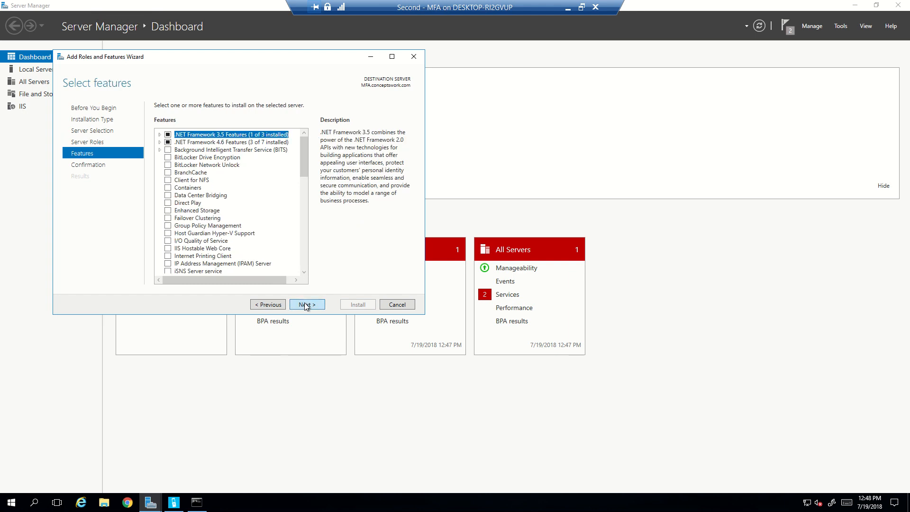
pyautogui.click(306, 306)
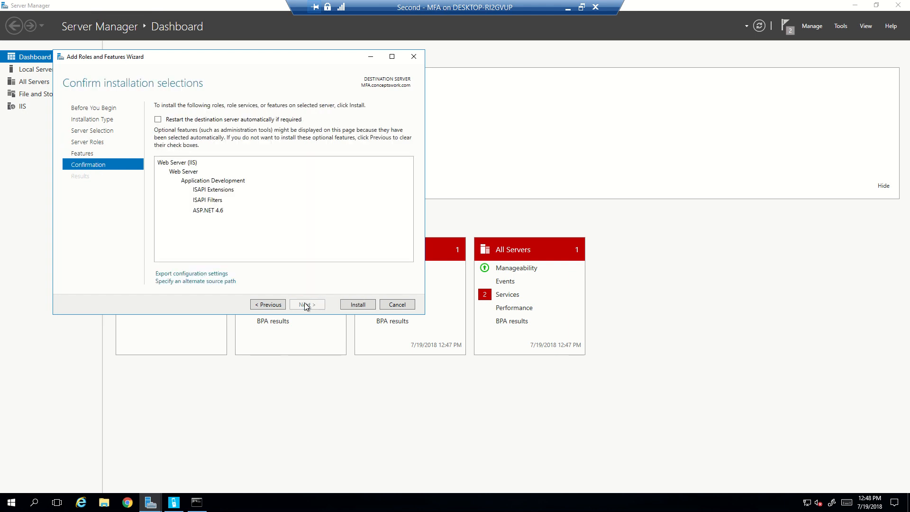
pyautogui.click(359, 303)
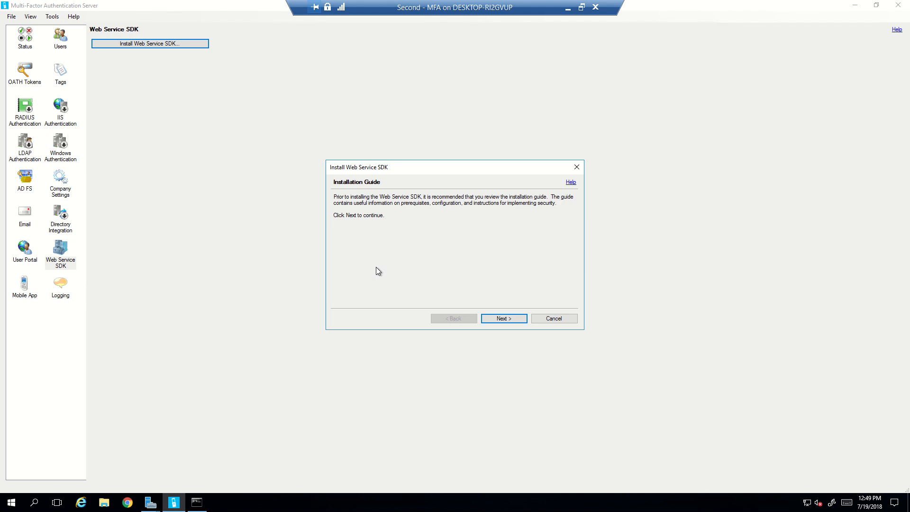
# Install the Web Service SDK into Default Web Site with DefaultAppPool, then close the MFA Server window.
pyautogui.click(505, 320)
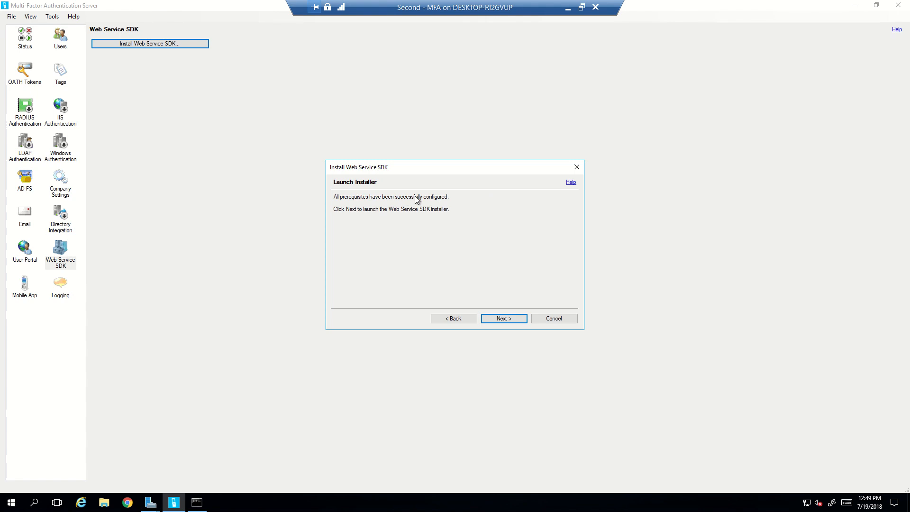
pyautogui.click(504, 317)
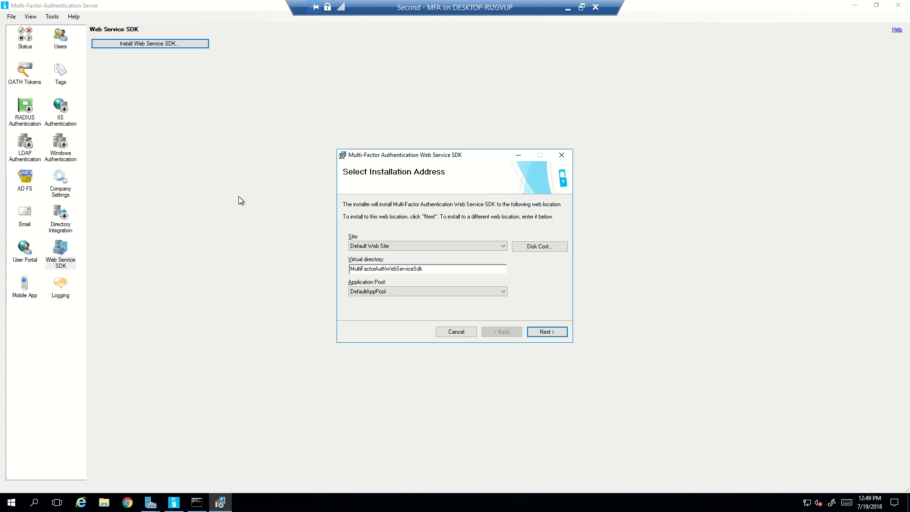
pyautogui.click(542, 331)
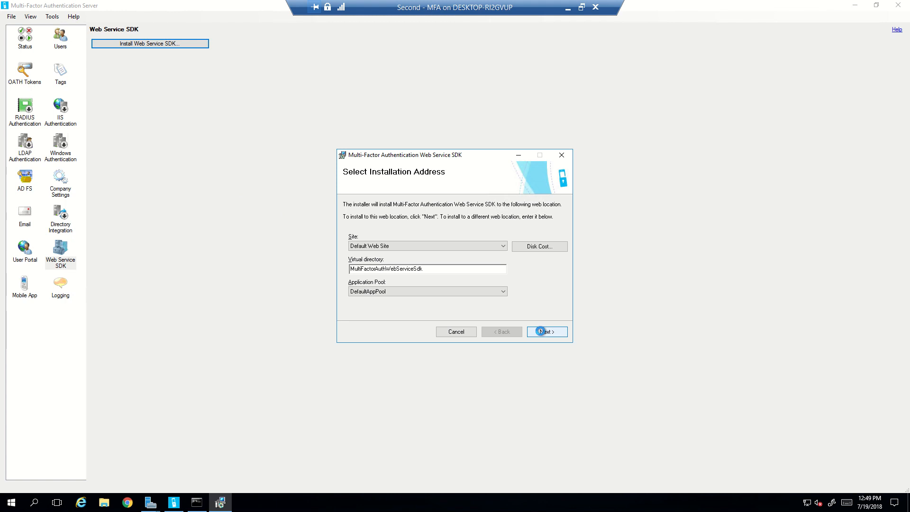
pyautogui.click(541, 331)
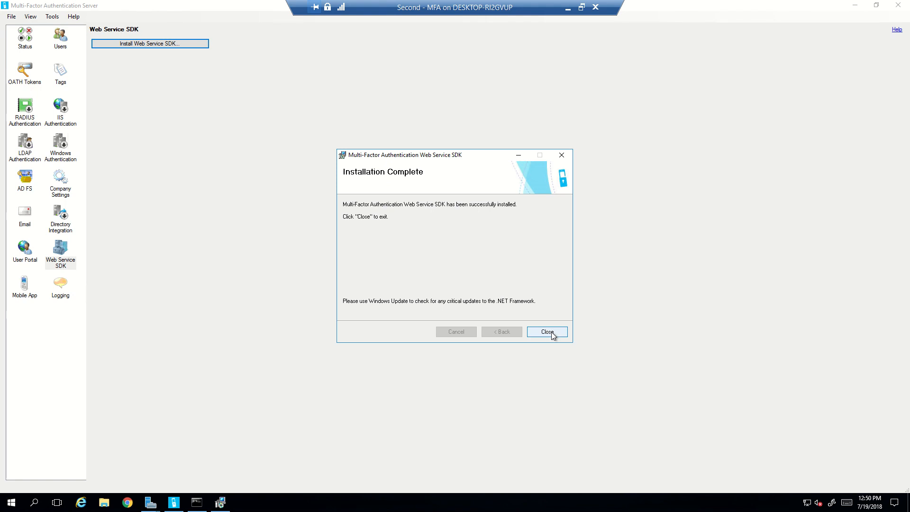
pyautogui.click(548, 332)
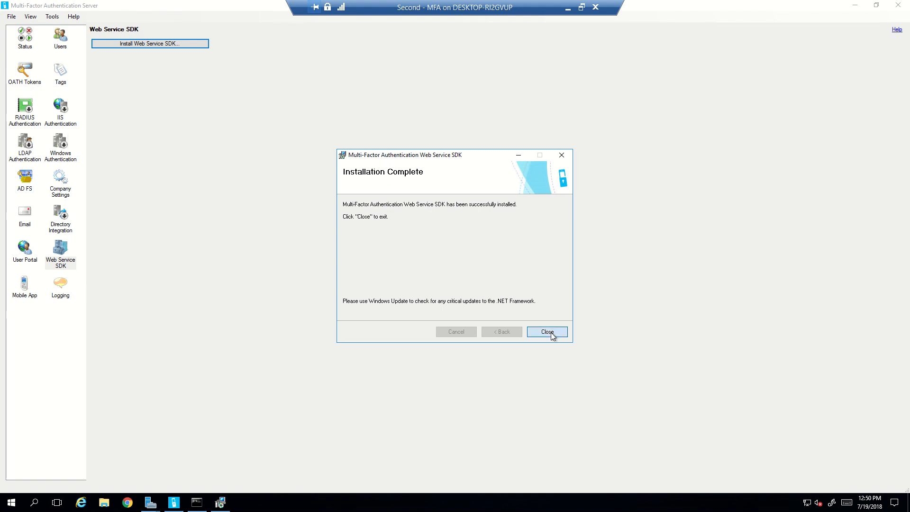
pyautogui.click(898, 5)
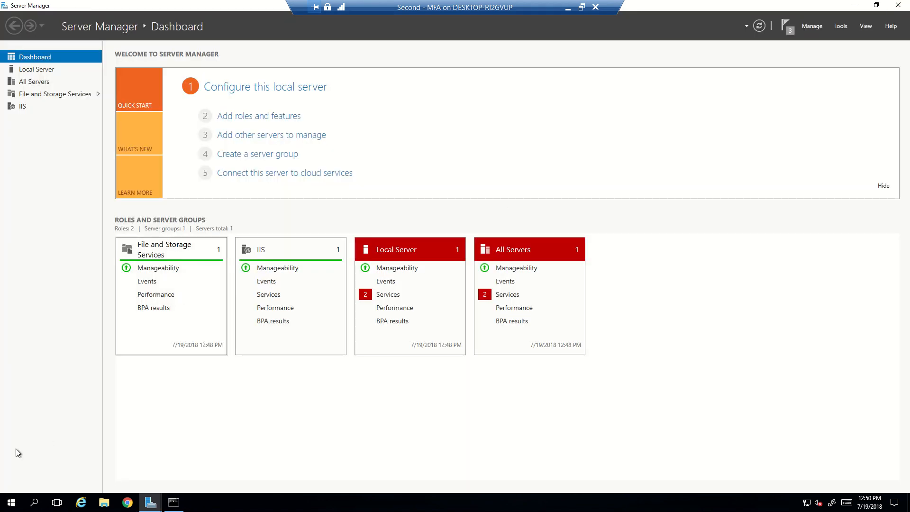
# Relaunch Multi-Factor Authentication Server as administrator and view its Web Service SDK page.
pyautogui.click(12, 503)
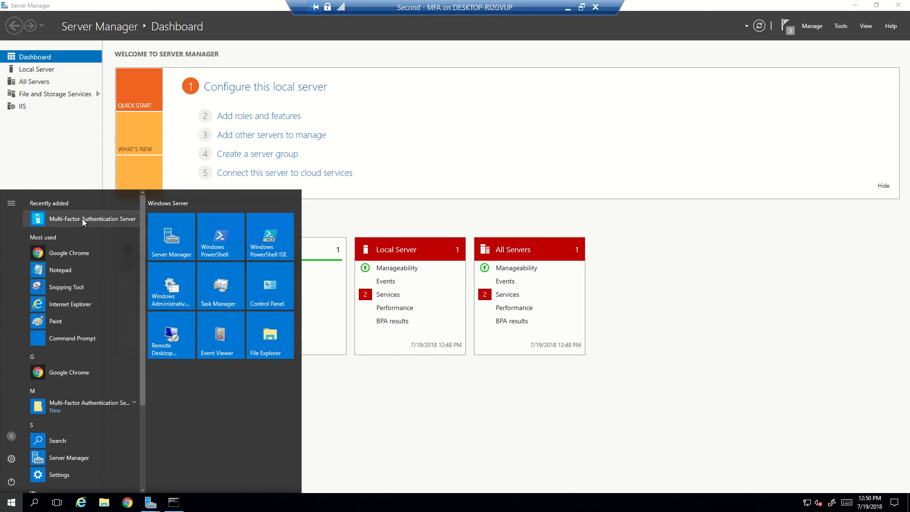
pyautogui.click(81, 219)
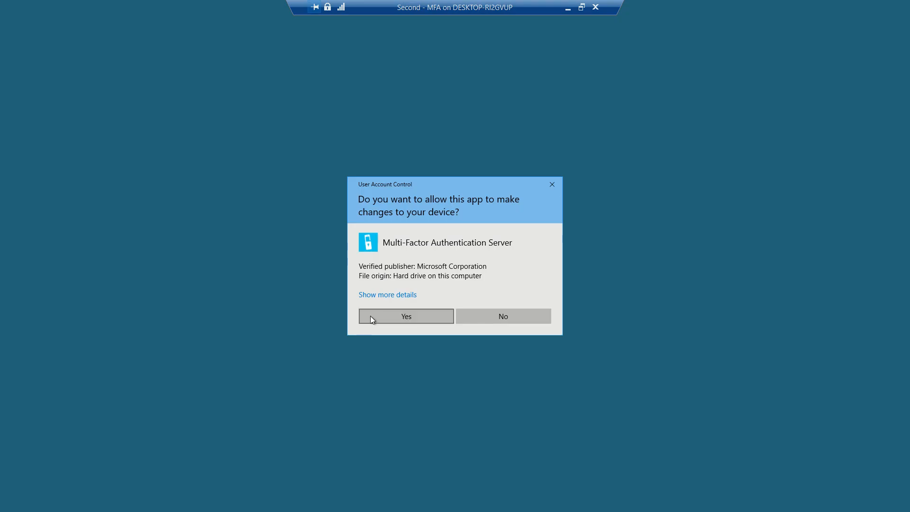
pyautogui.click(371, 316)
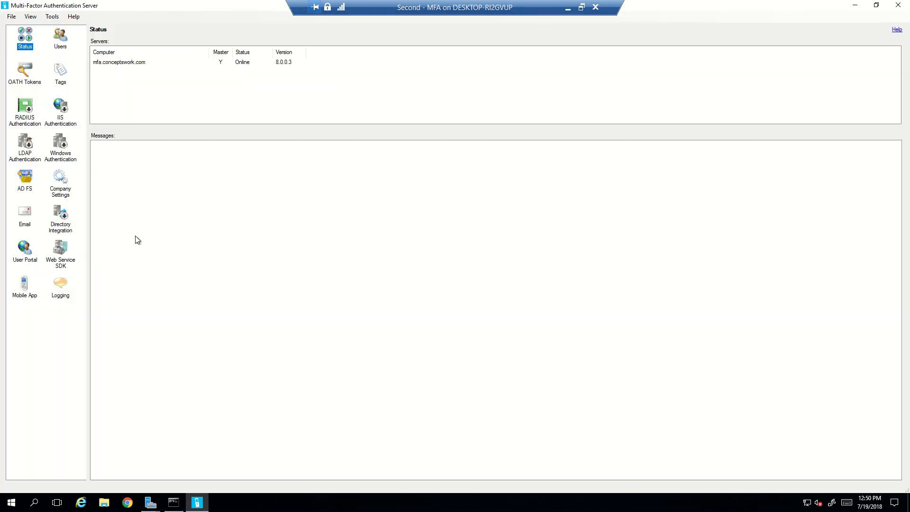
pyautogui.click(68, 253)
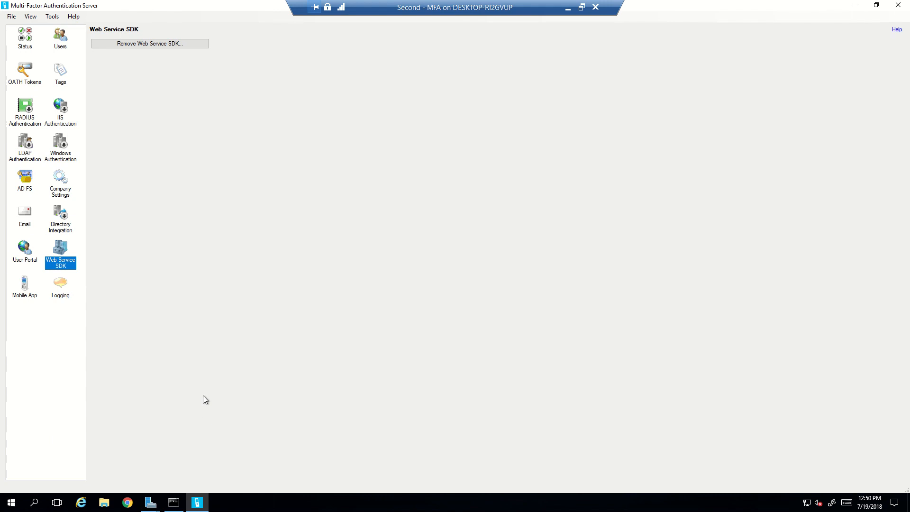
# Close the Task Details window and return to the Server Manager dashboard.
pyautogui.click(14, 506)
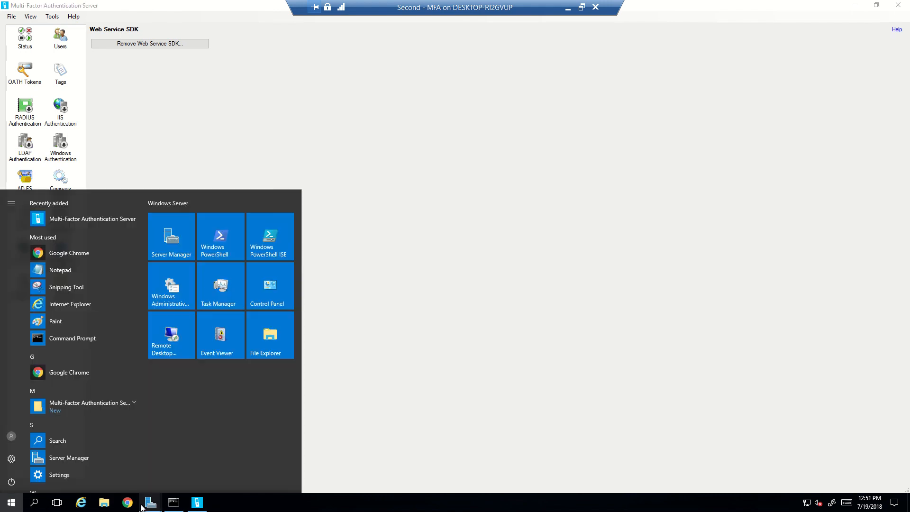
pyautogui.moveTo(152, 502)
pyautogui.click(186, 477)
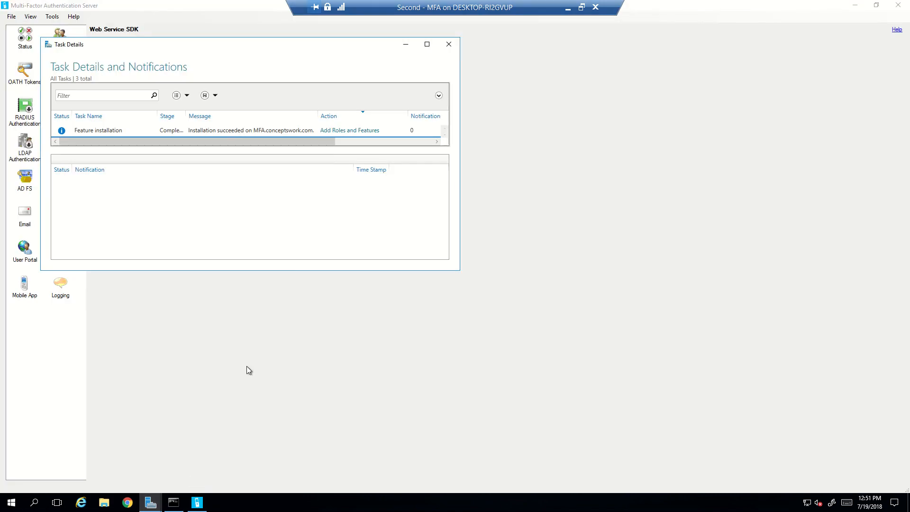
pyautogui.click(449, 45)
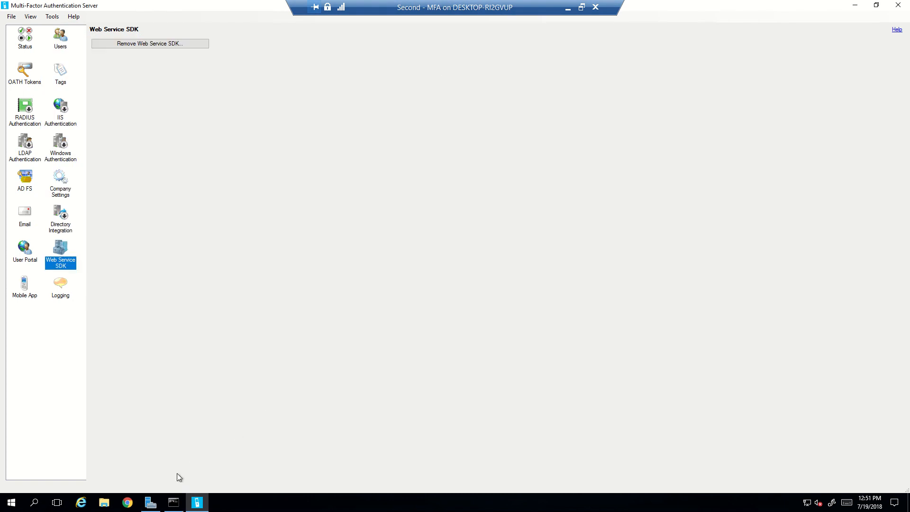
pyautogui.click(150, 503)
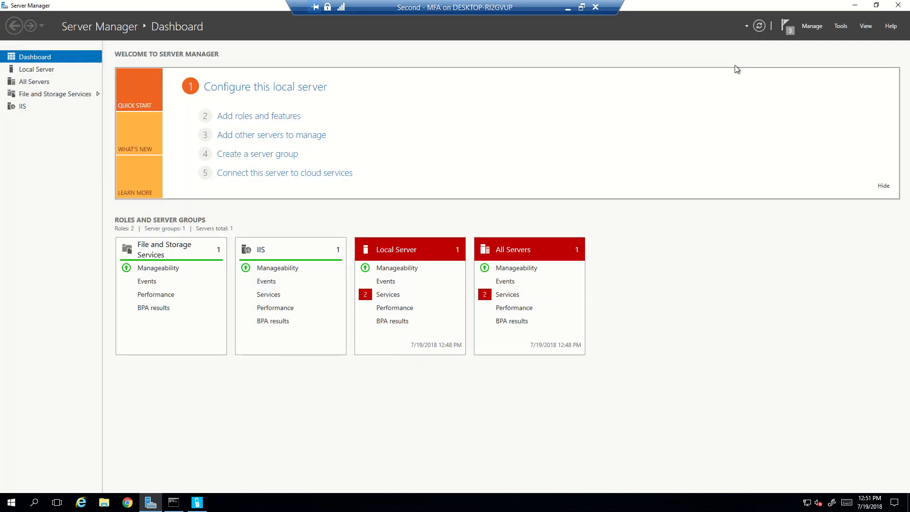
# Launch IIS Manager maximised and review the server's four application pools.
pyautogui.click(841, 26)
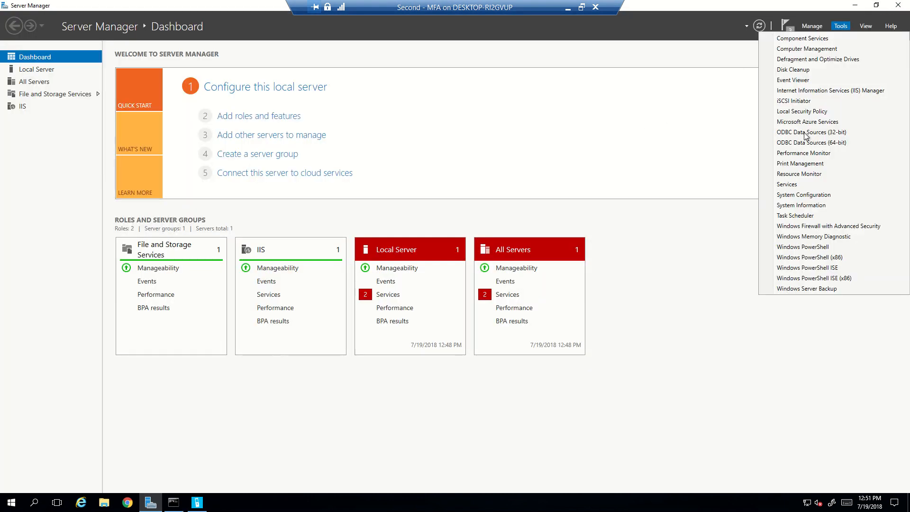
pyautogui.click(804, 92)
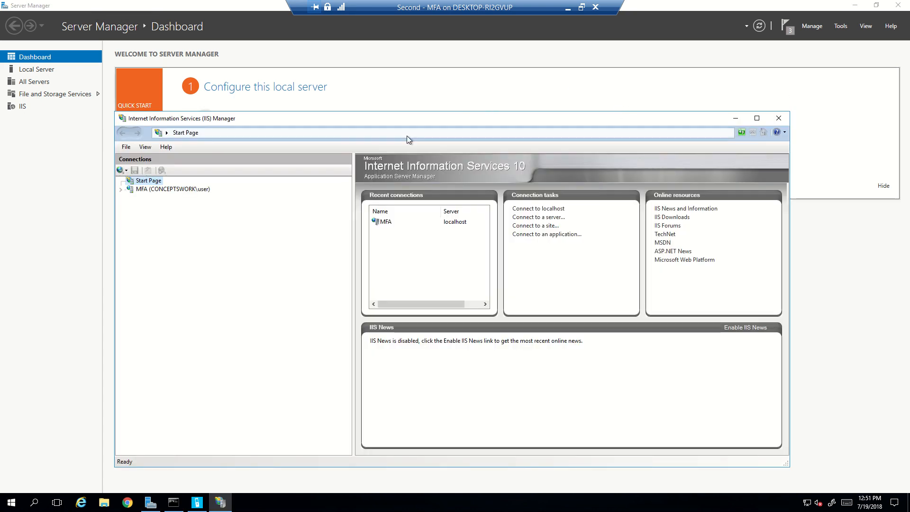
pyautogui.doubleClick(349, 121)
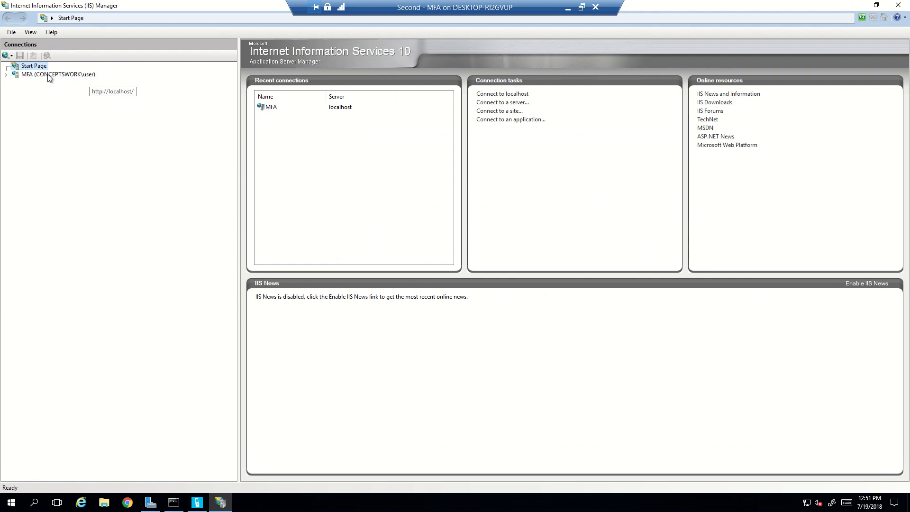
pyautogui.click(7, 75)
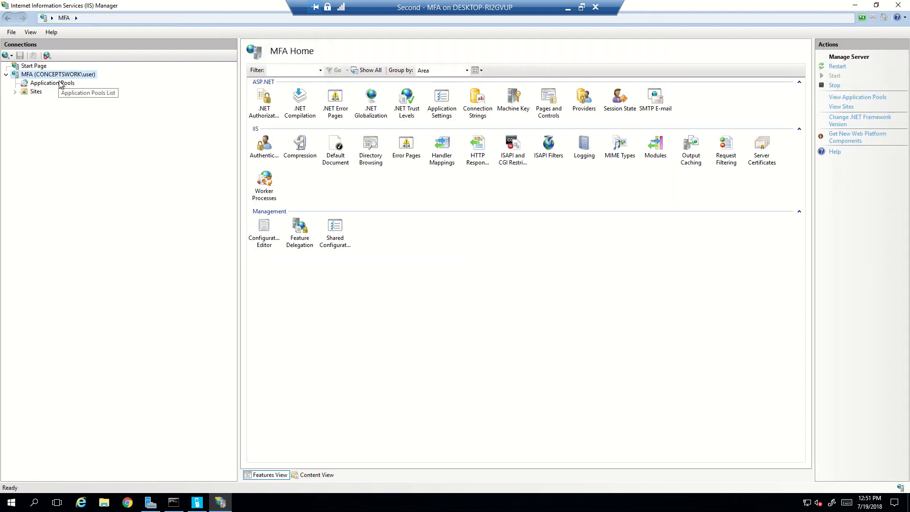
pyautogui.click(64, 88)
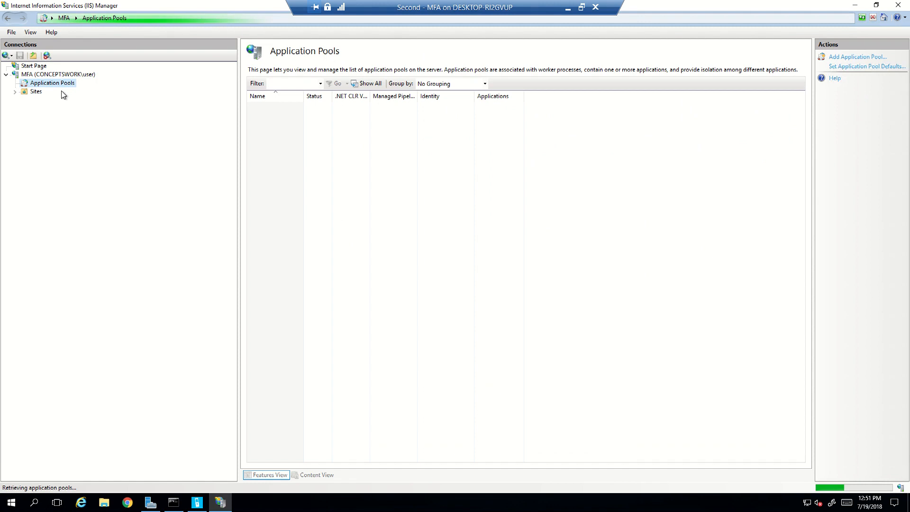
# Inspect the MultiFactorAuthWebServiceSdk application under Default Web Site, then minimise IIS Manager.
pyautogui.click(15, 92)
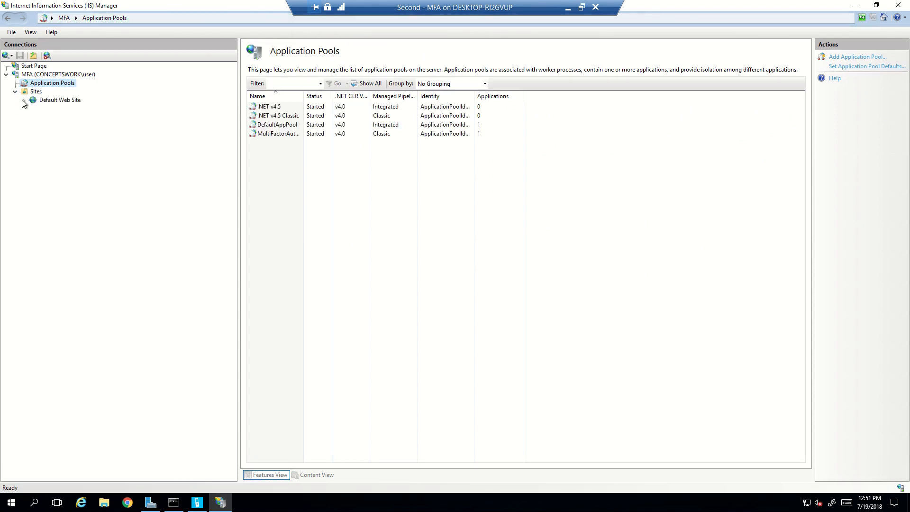
pyautogui.click(23, 100)
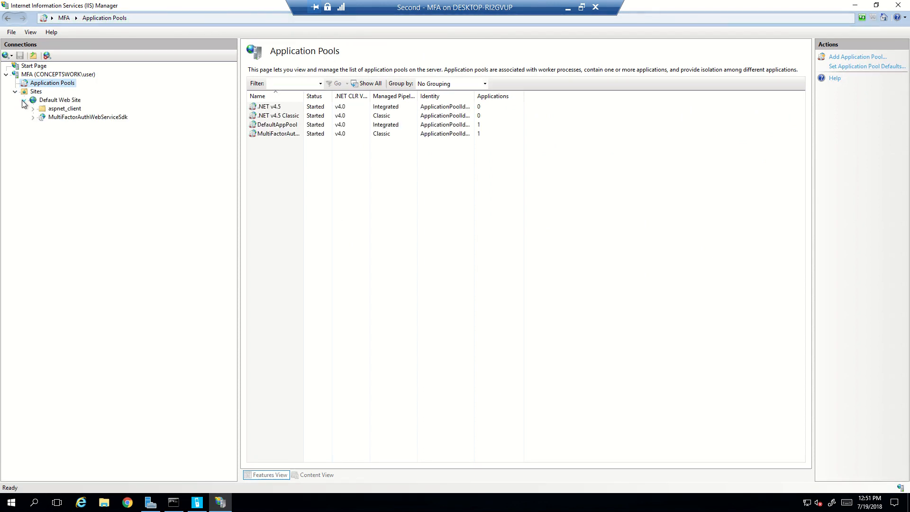
pyautogui.click(75, 118)
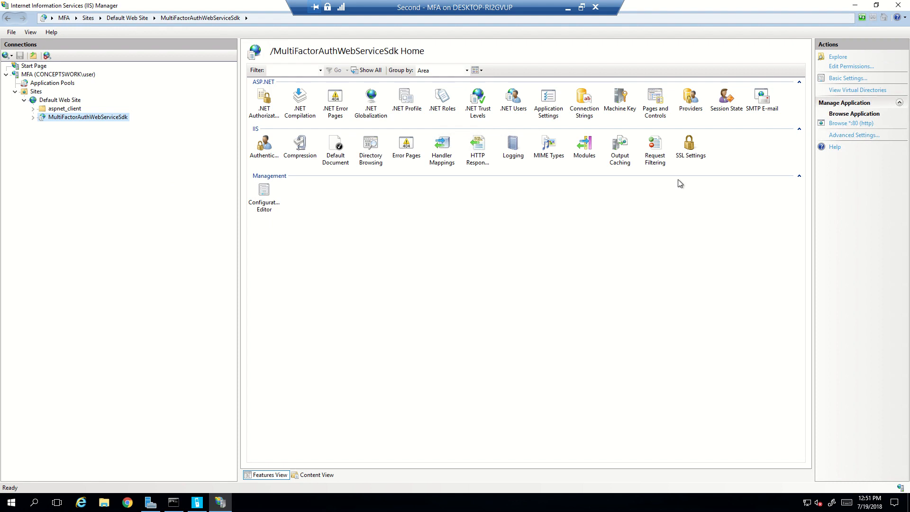
pyautogui.click(855, 5)
# Start Install User Portal and let the wizard auto-configure the Active Directory prerequisites.
pyautogui.click(197, 502)
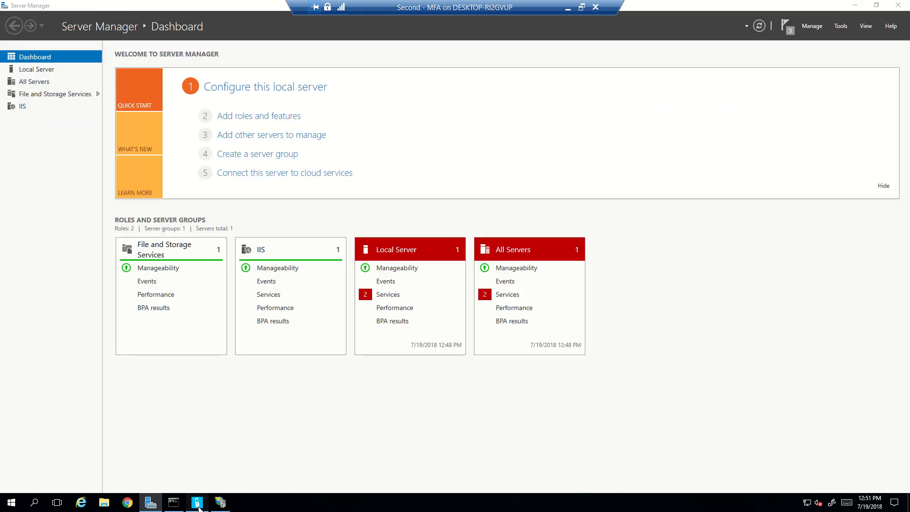
pyautogui.click(27, 253)
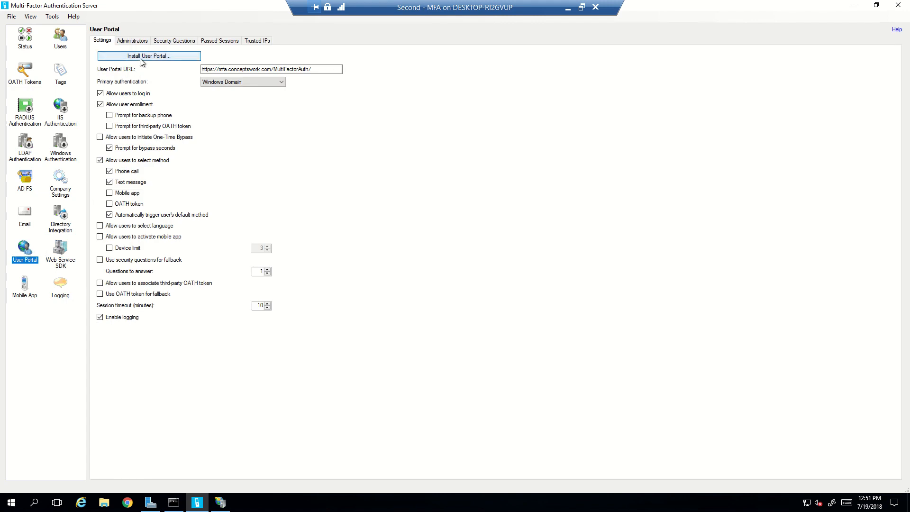
pyautogui.click(140, 58)
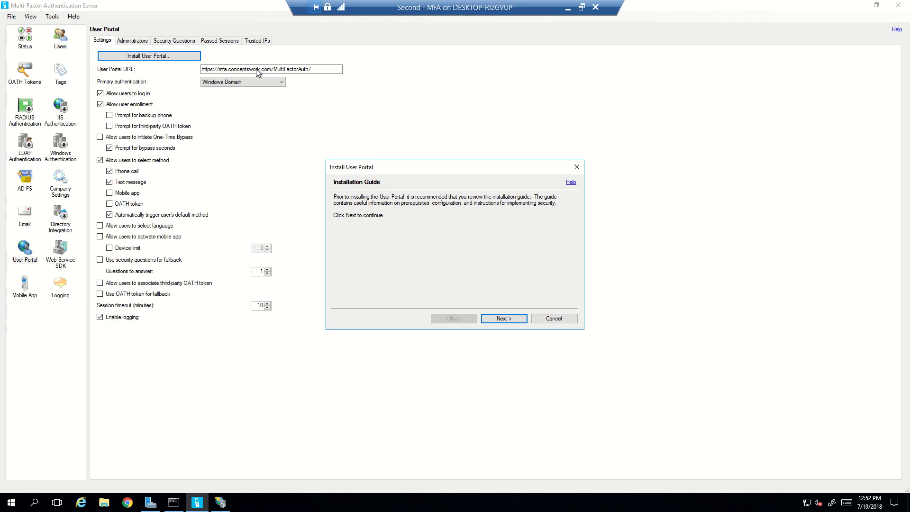
pyautogui.click(506, 320)
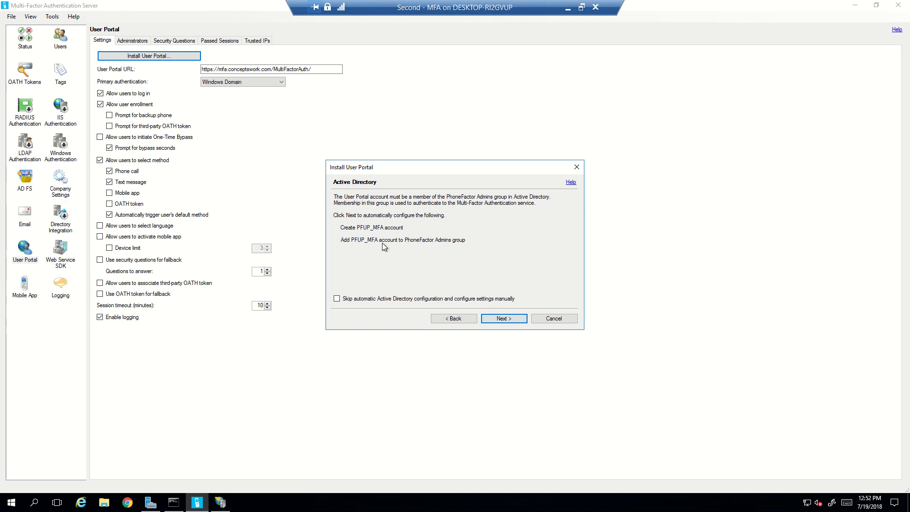
pyautogui.click(493, 318)
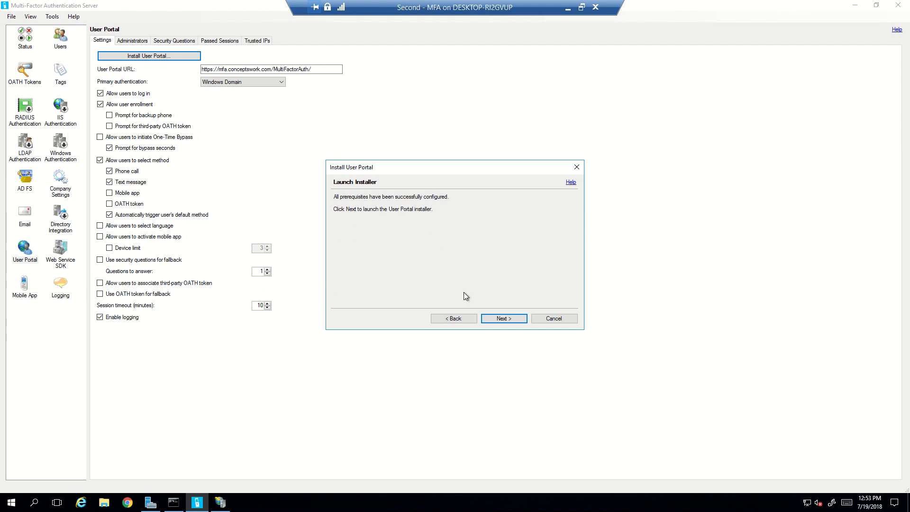
# Install the User Portal to Default Web Site/MultiFactorAuth with DefaultAppPool, then close IIS Manager.
pyautogui.click(502, 320)
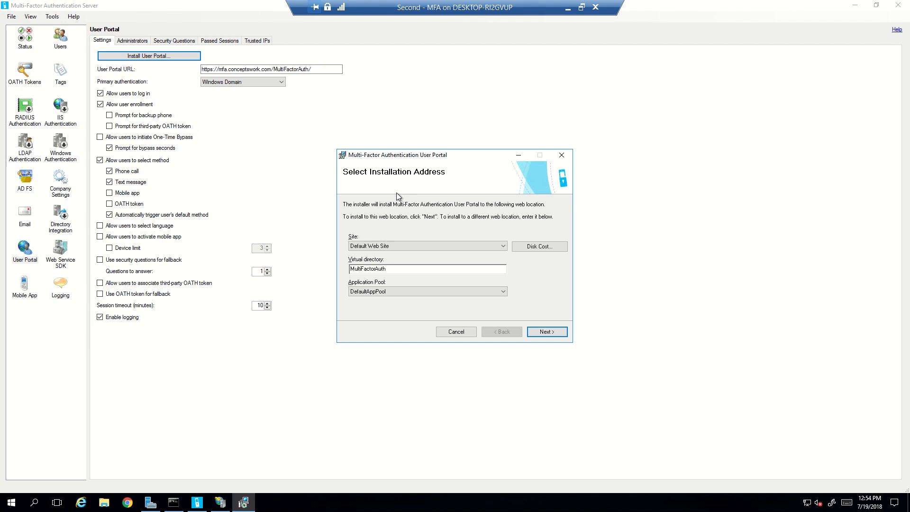
pyautogui.click(543, 334)
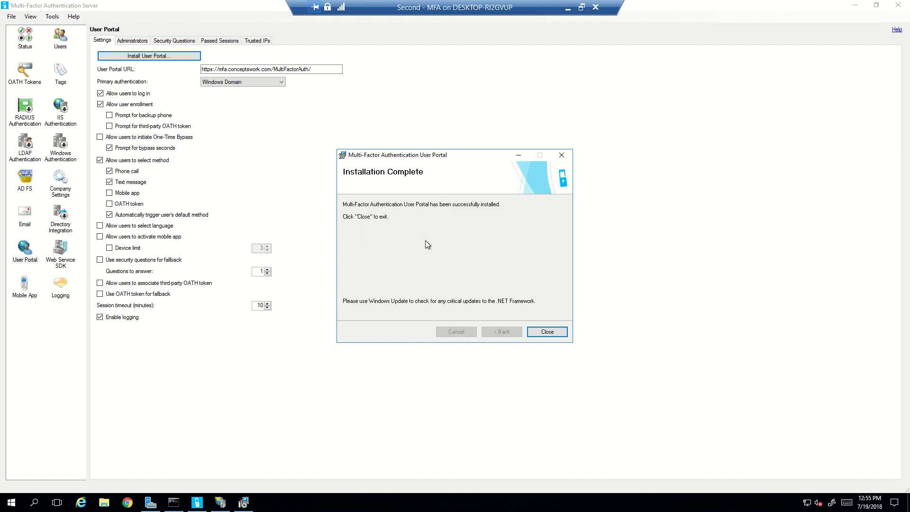
pyautogui.click(534, 331)
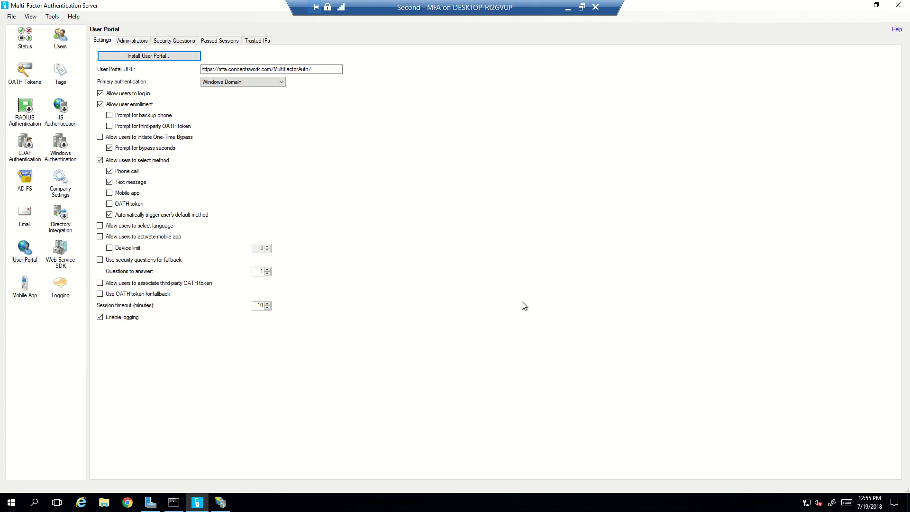
pyautogui.click(219, 503)
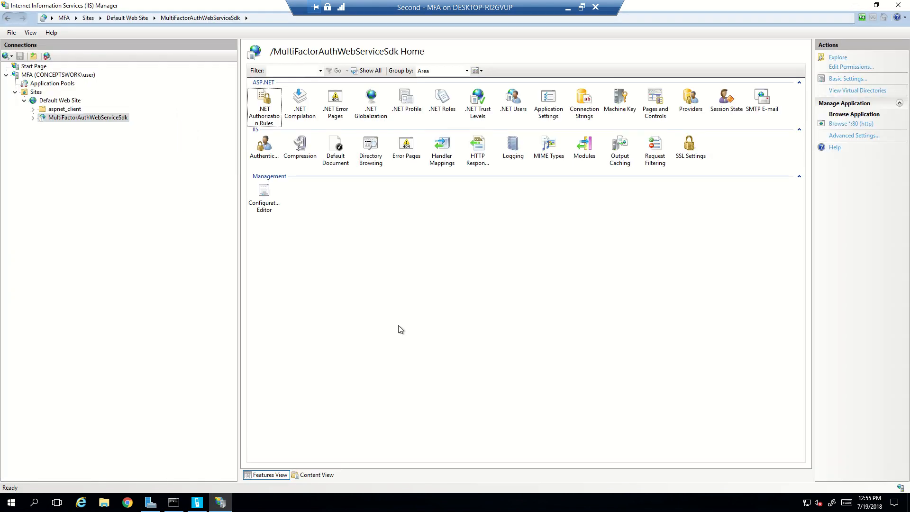
pyautogui.click(899, 6)
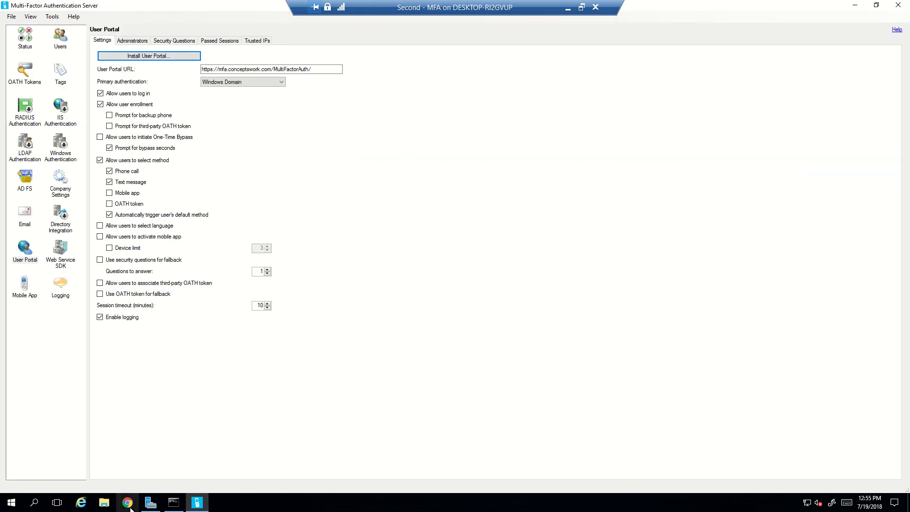
# Reopen IIS Manager and browse the MultiFactorAuth application over http port 80.
pyautogui.click(151, 503)
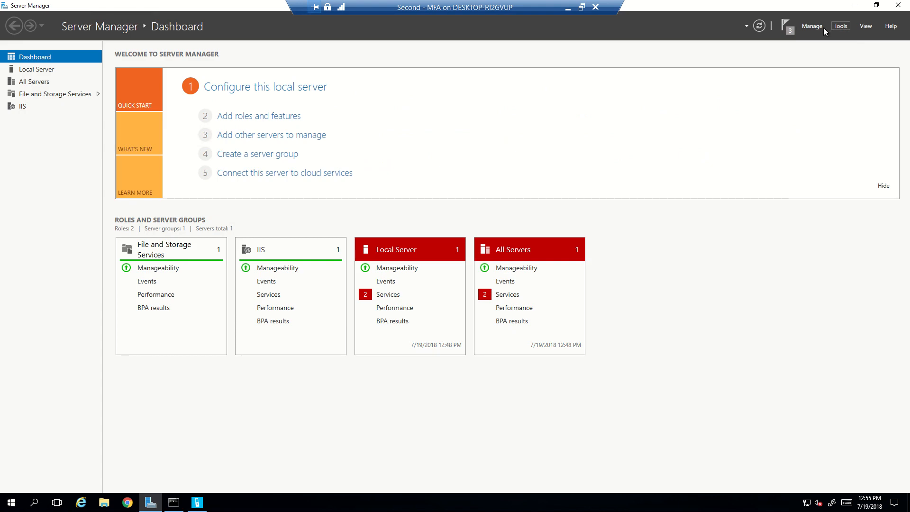
pyautogui.click(838, 25)
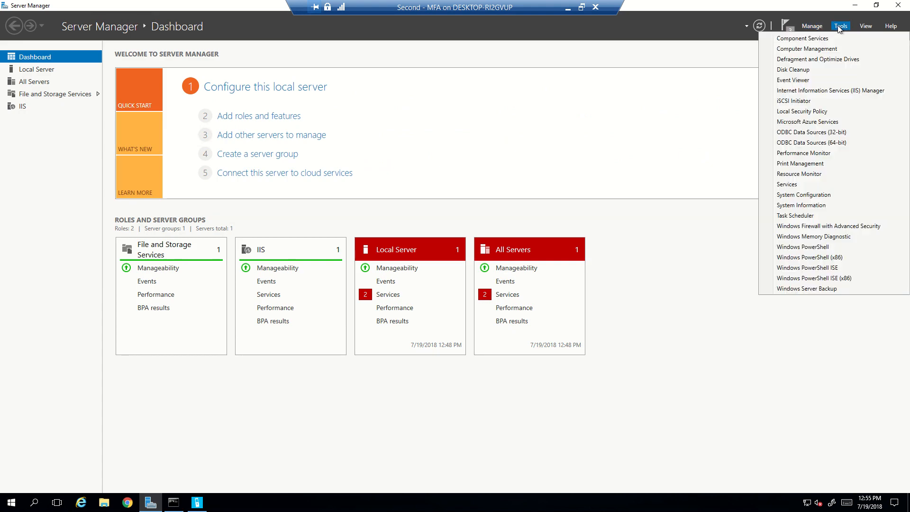
pyautogui.click(822, 99)
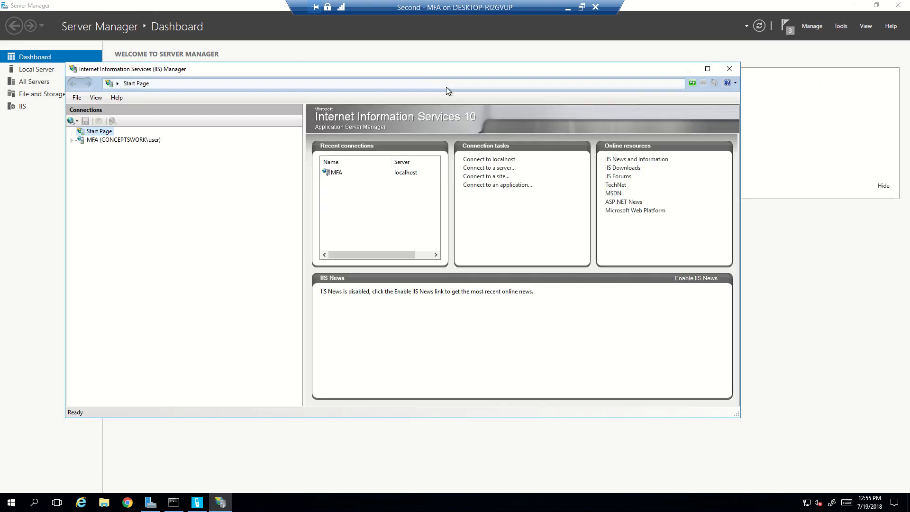
pyautogui.doubleClick(428, 70)
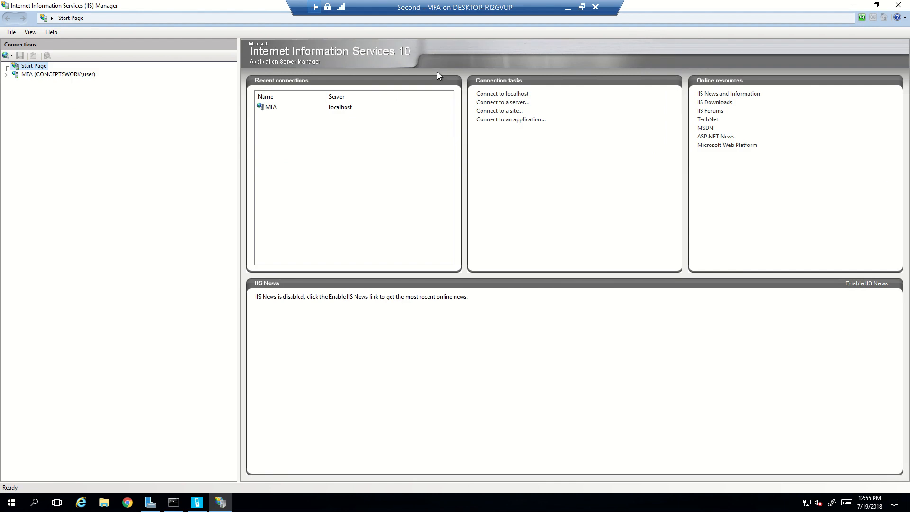
pyautogui.click(16, 75)
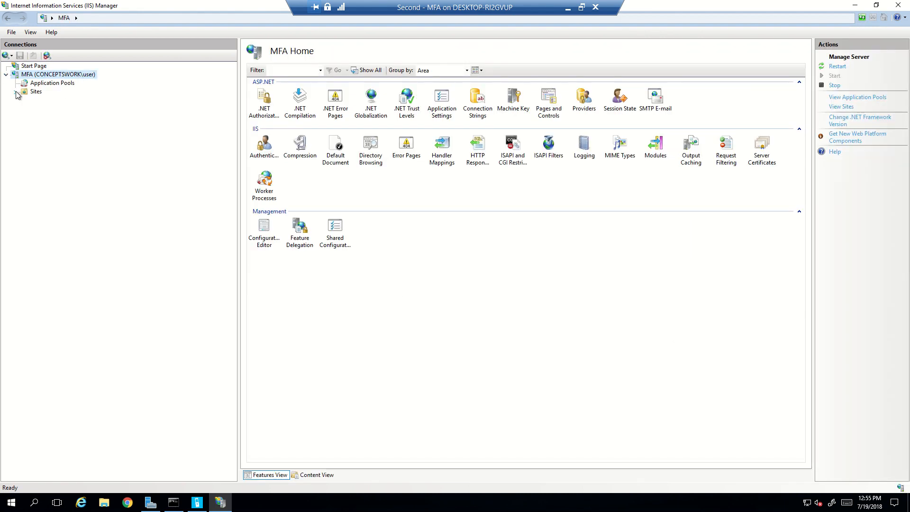
pyautogui.click(24, 100)
pyautogui.click(70, 101)
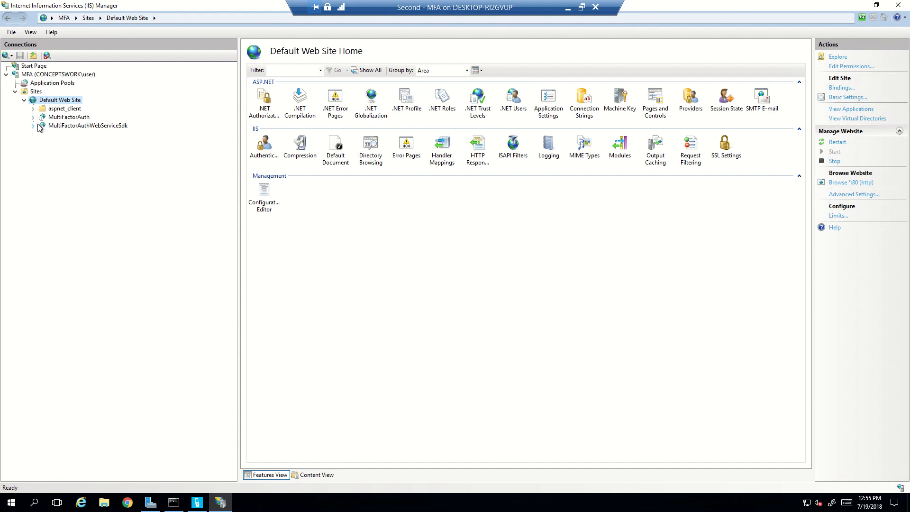
pyautogui.click(33, 118)
pyautogui.click(78, 121)
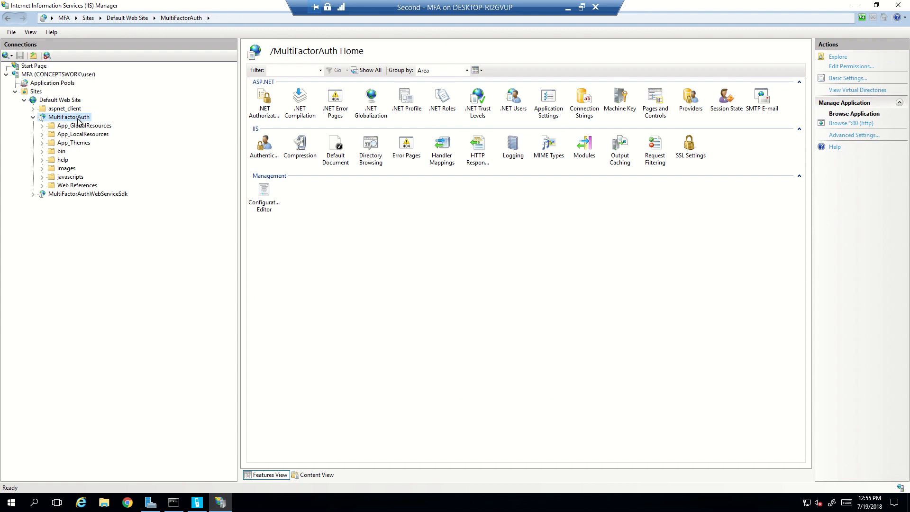
pyautogui.click(847, 126)
# Check Chrome's 403.4 SSL-required error, then return to the User Portal settings showing the https URL.
pyautogui.click(127, 503)
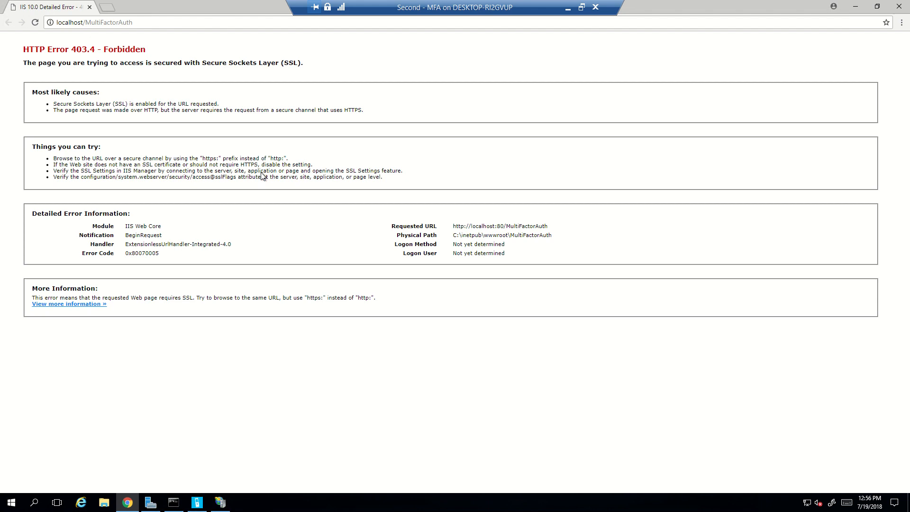
pyautogui.click(197, 506)
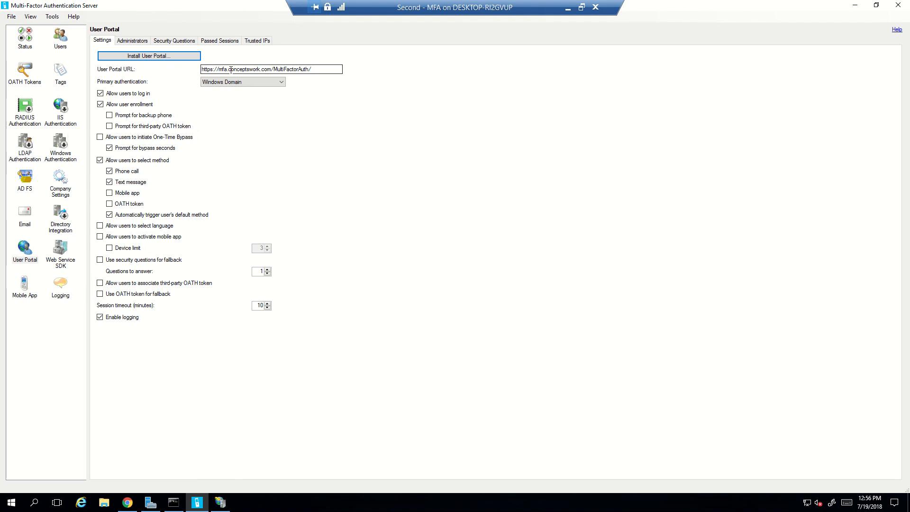
pyautogui.click(127, 503)
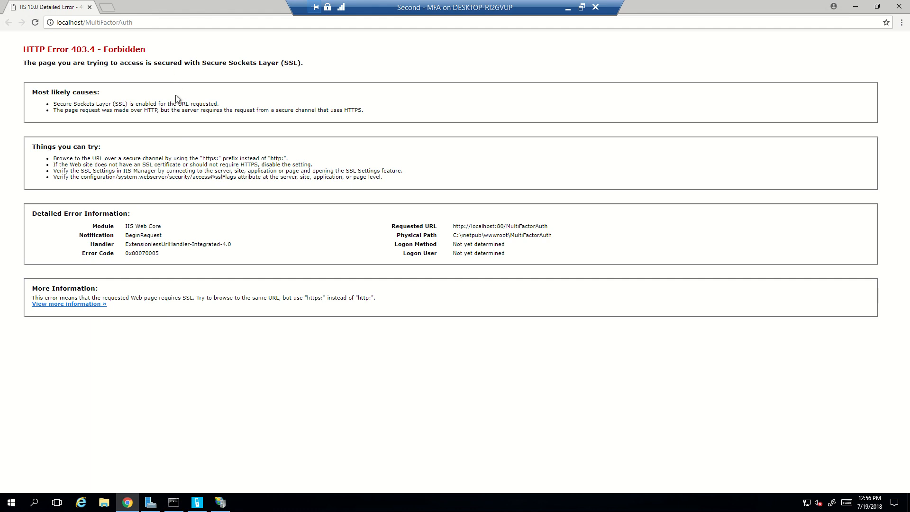
pyautogui.moveTo(198, 504)
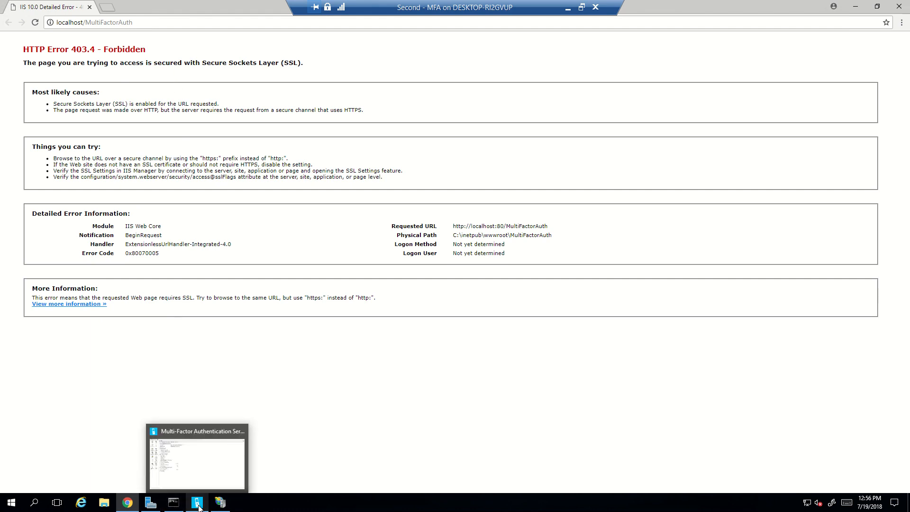
pyautogui.click(194, 468)
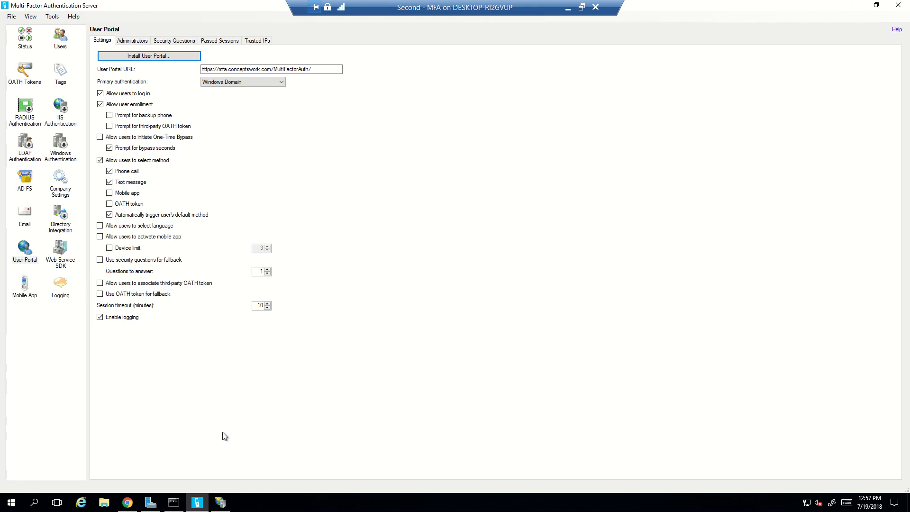
# Close Chrome and add an https binding with the MFA.conceptswork.com certificate to Default Web Site.
pyautogui.click(220, 508)
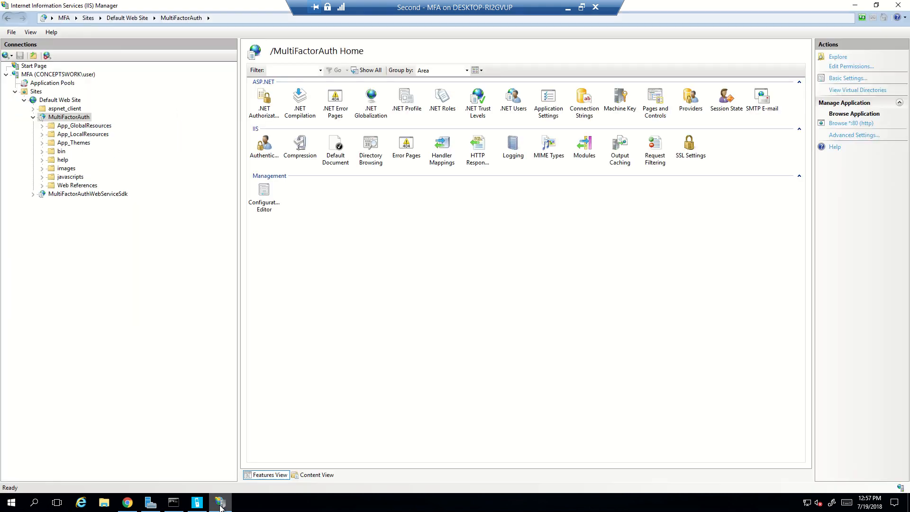
pyautogui.click(127, 503)
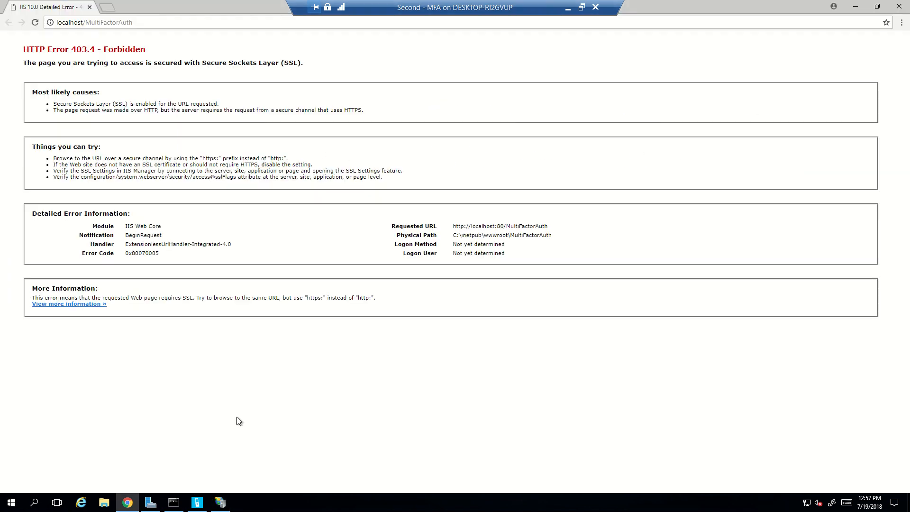
pyautogui.click(900, 6)
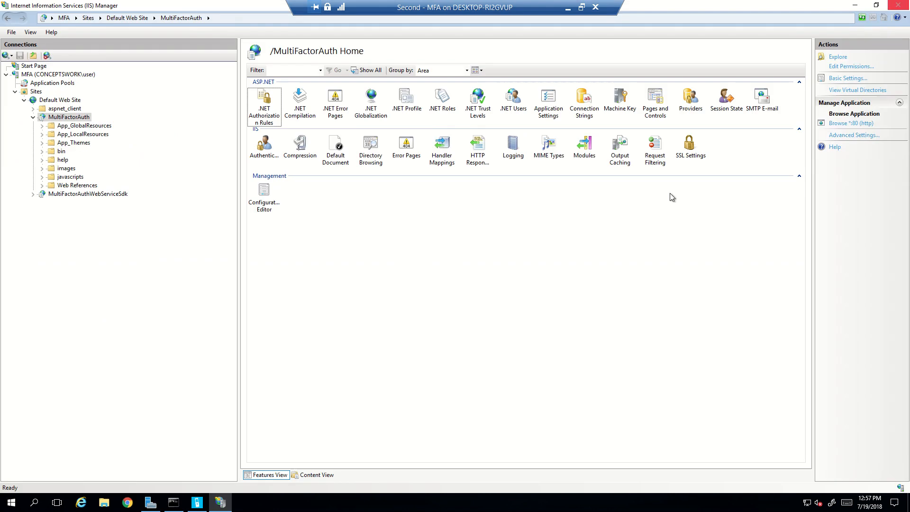
pyautogui.click(50, 101)
pyautogui.click(840, 88)
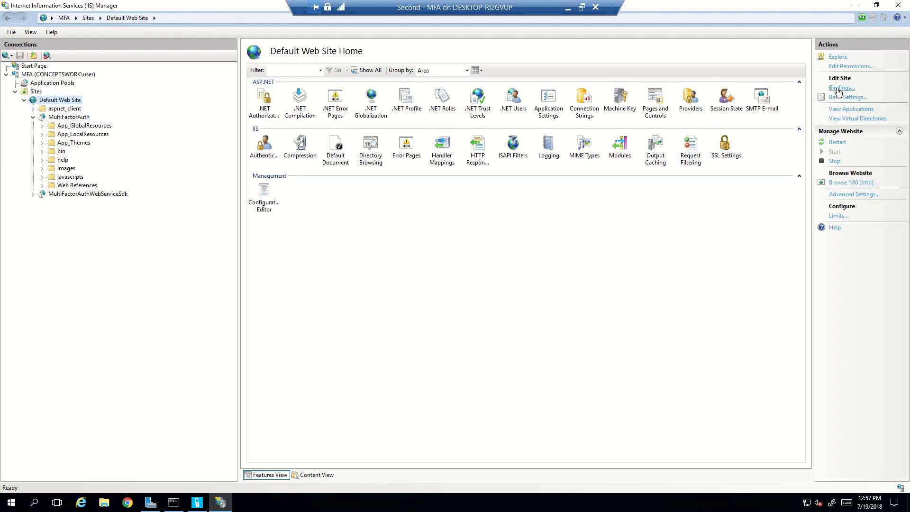
pyautogui.click(569, 185)
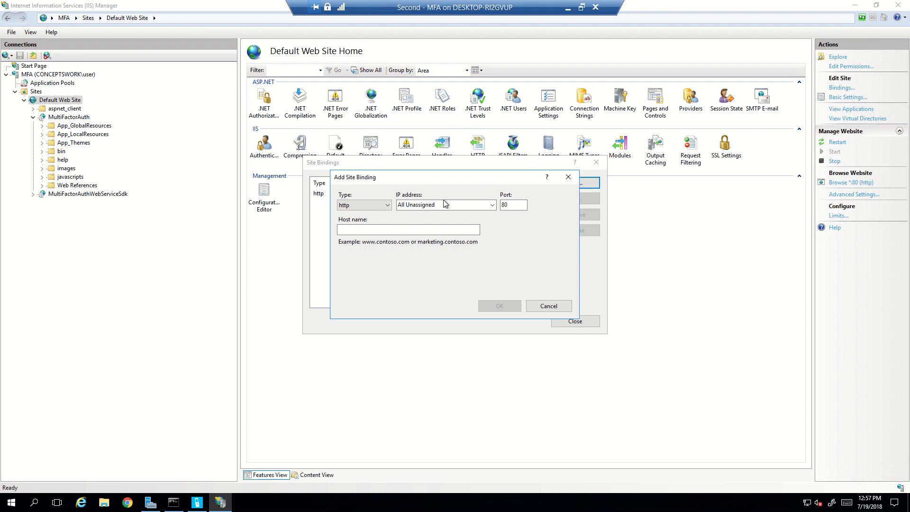
pyautogui.click(366, 206)
pyautogui.click(353, 222)
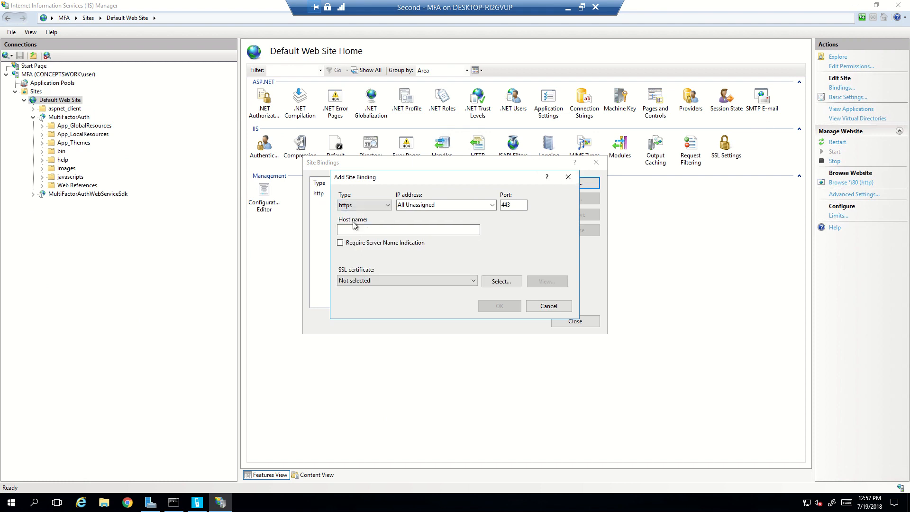
pyautogui.click(372, 281)
pyautogui.click(373, 298)
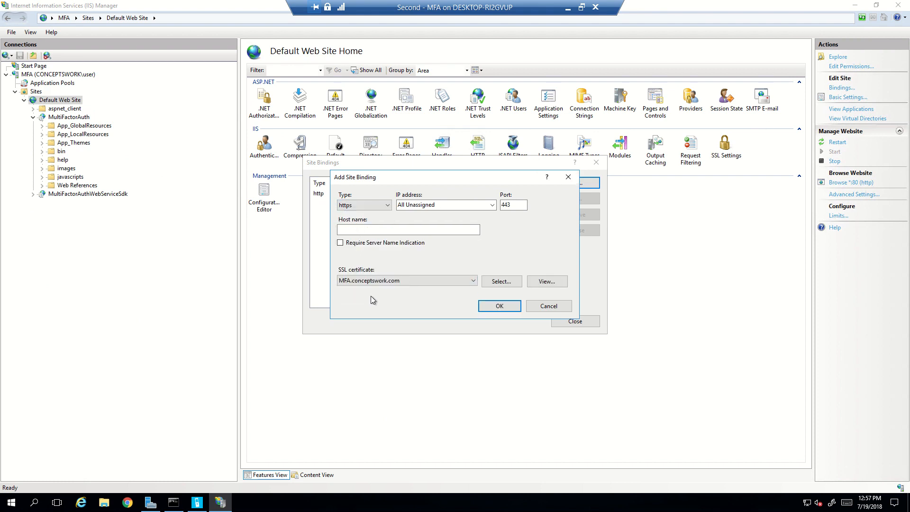
pyautogui.click(489, 308)
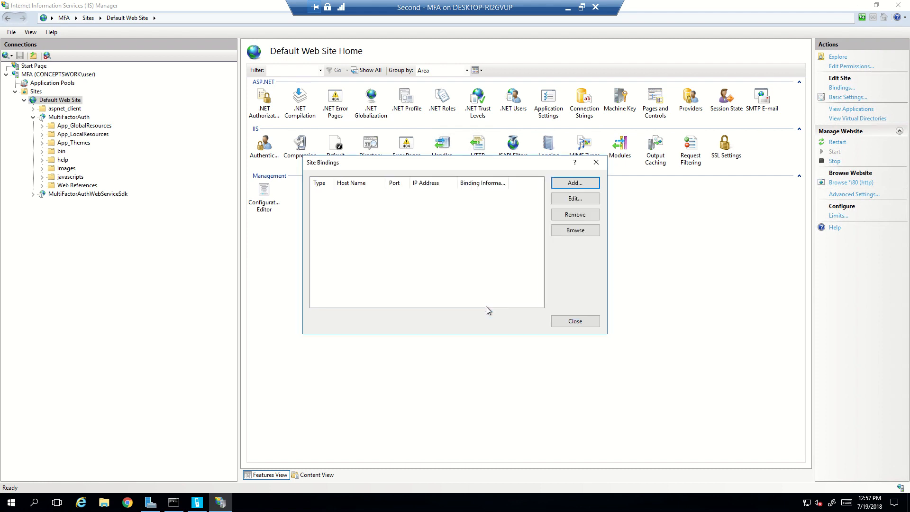
pyautogui.click(566, 322)
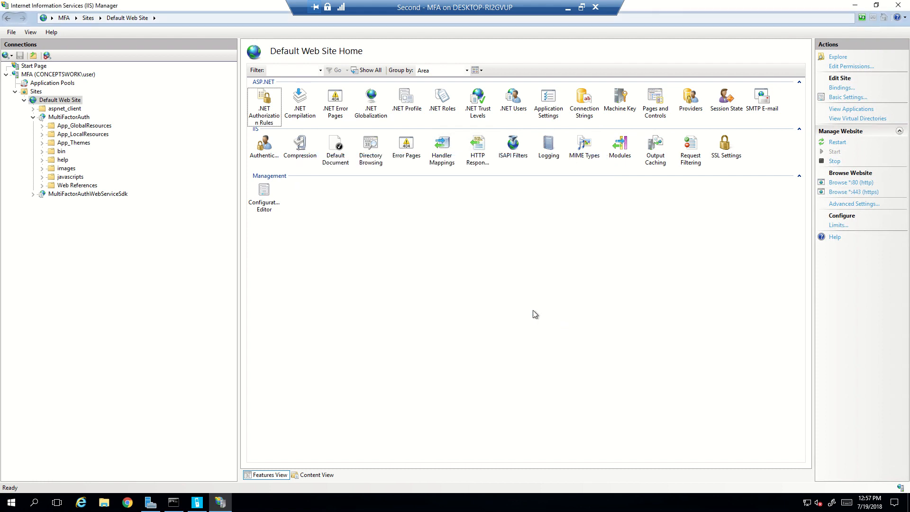
# Restart IIS by running iisreset from the Run box.
pyautogui.press('super+r')
pyautogui.write('iireset')
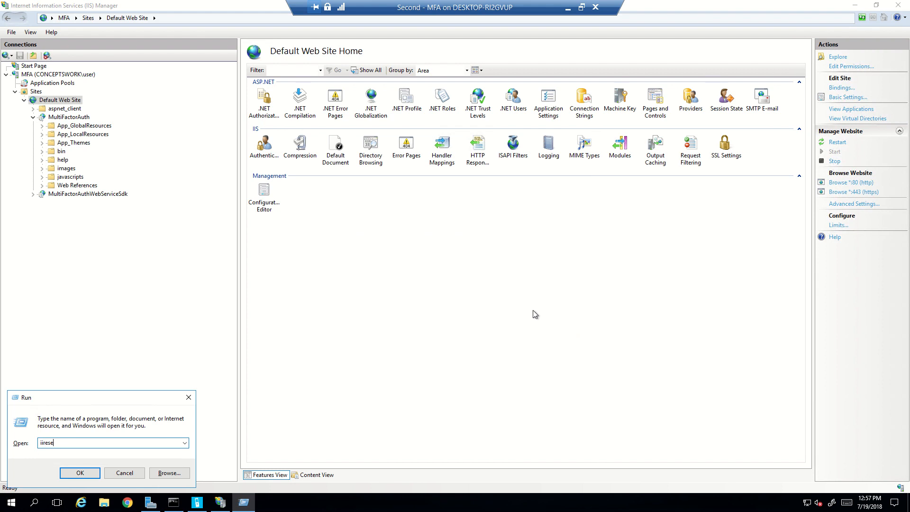
pyautogui.press('BackSpace')
pyautogui.press('BackSpace')
pyautogui.press('BackSpace')
pyautogui.press('BackSpace')
pyautogui.write('sr')
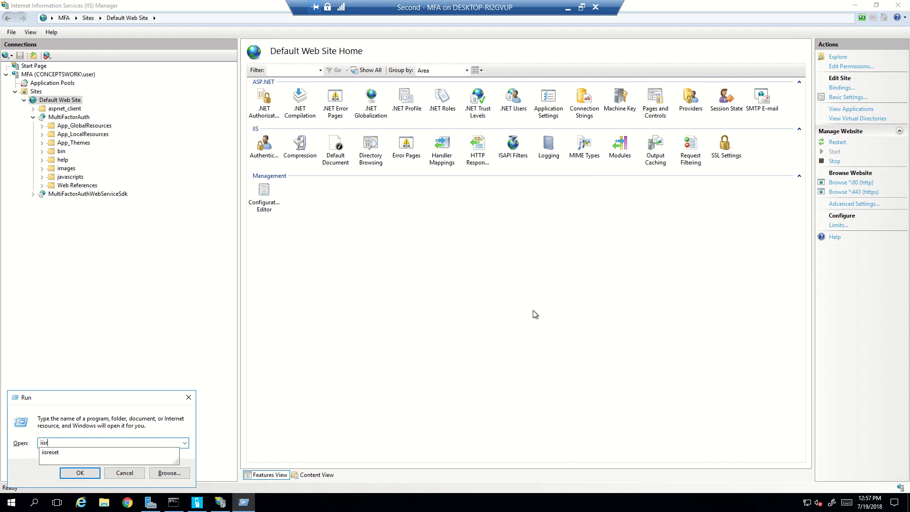
pyautogui.write('eset')
pyautogui.press('Return')
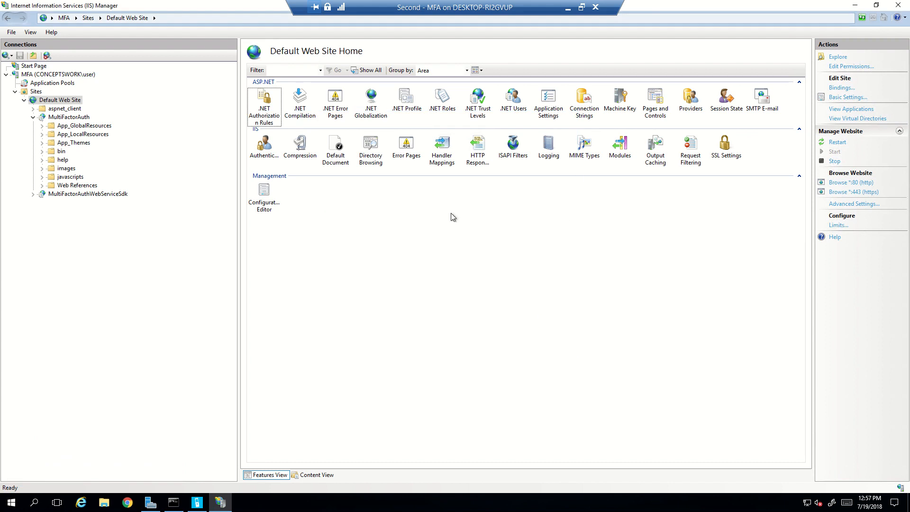
pyautogui.click(69, 117)
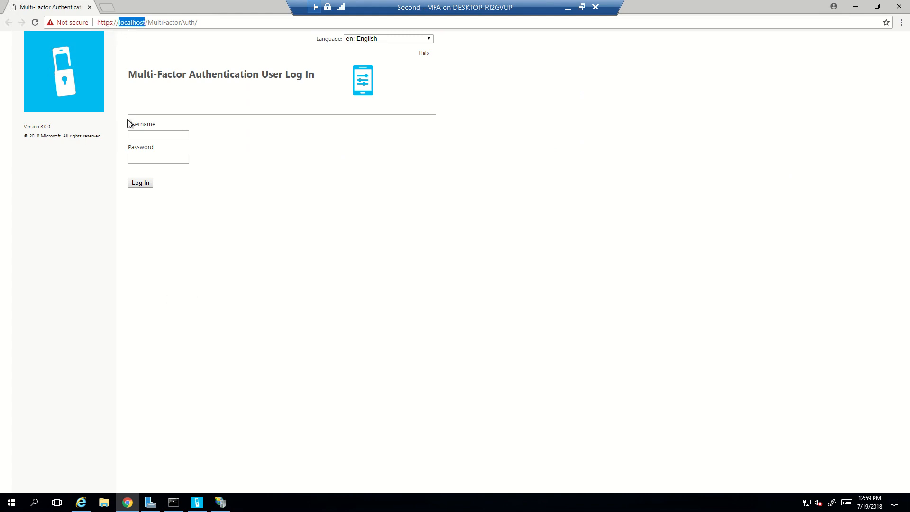
pyautogui.write('mfa.conce')
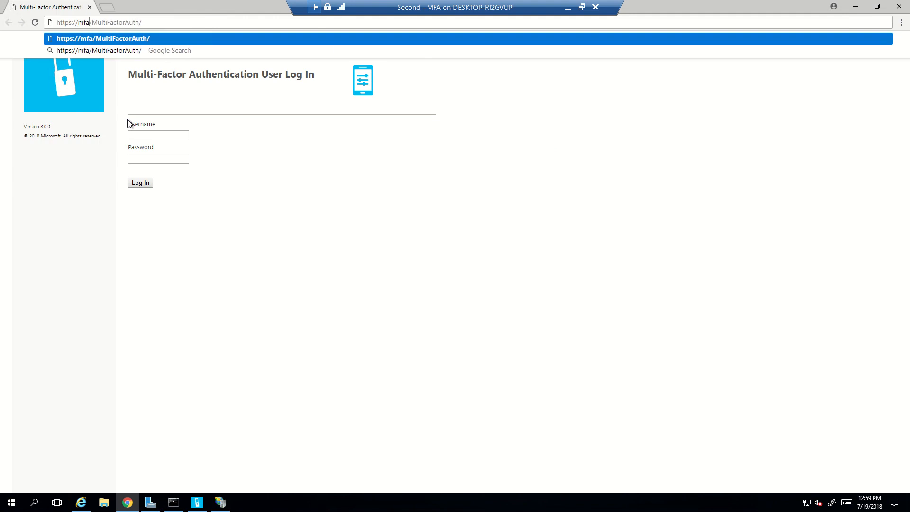
pyautogui.write('ptswork.cm')
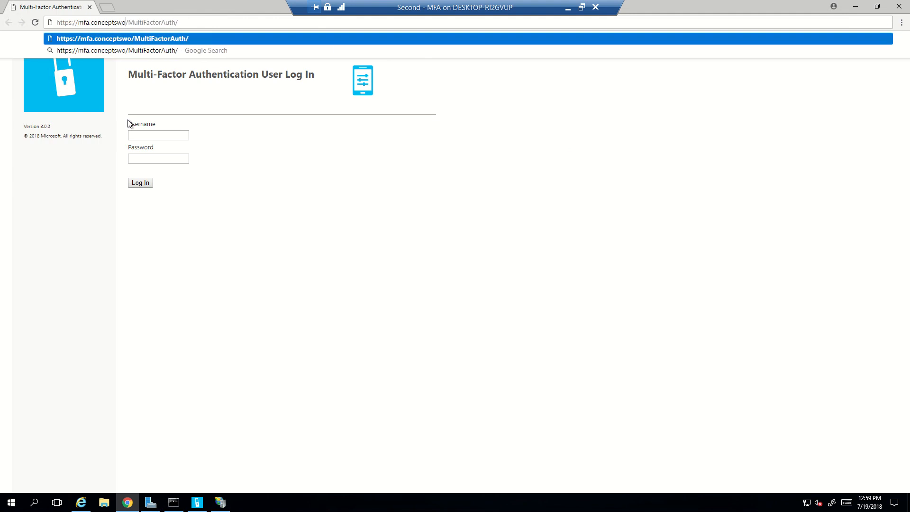
pyautogui.press('BackSpace')
pyautogui.write('om')
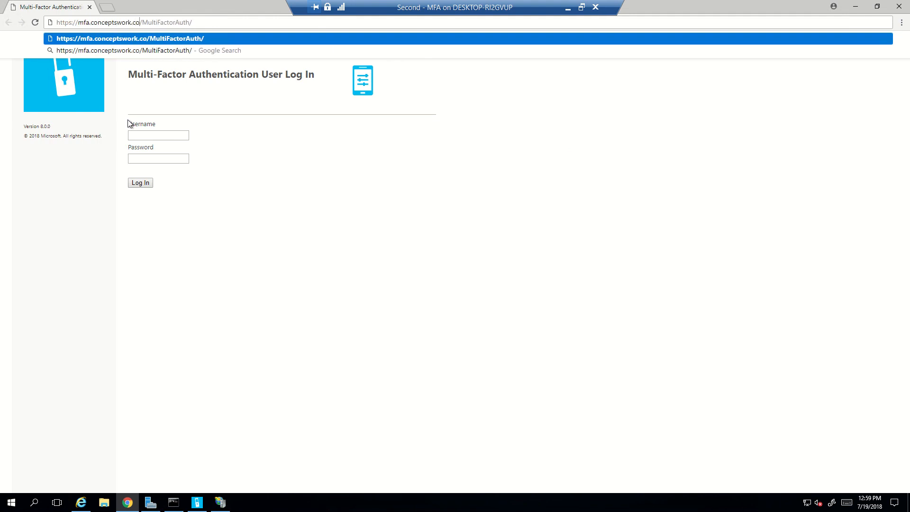
pyautogui.press('Return')
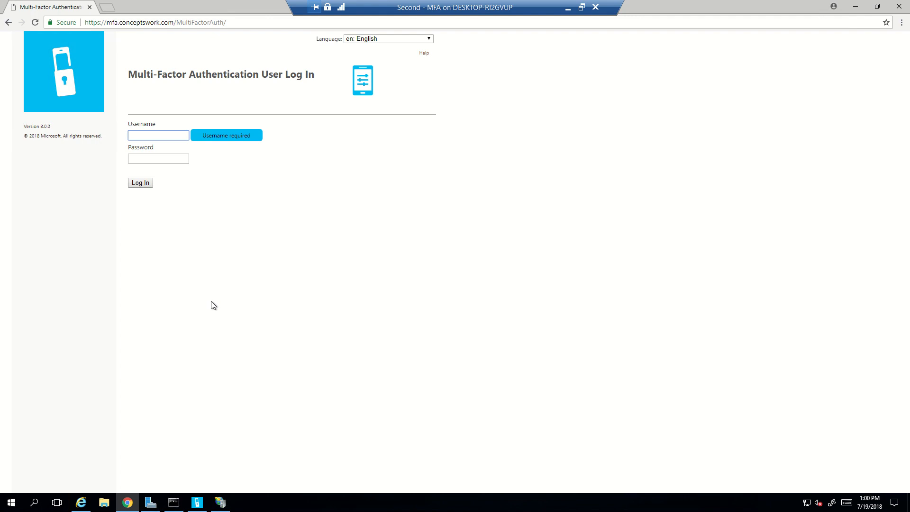
pyautogui.click(197, 503)
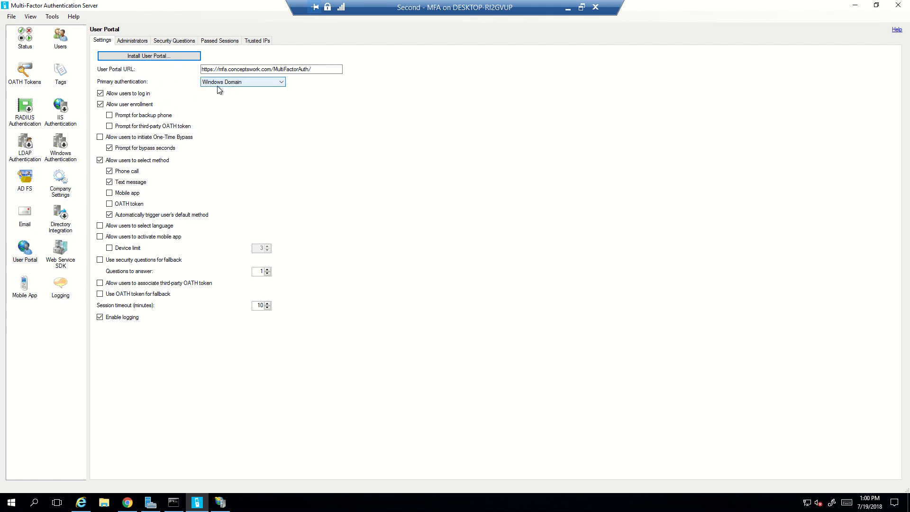
# Enter the domain user's username and password on the portal login page.
pyautogui.moveTo(195, 508)
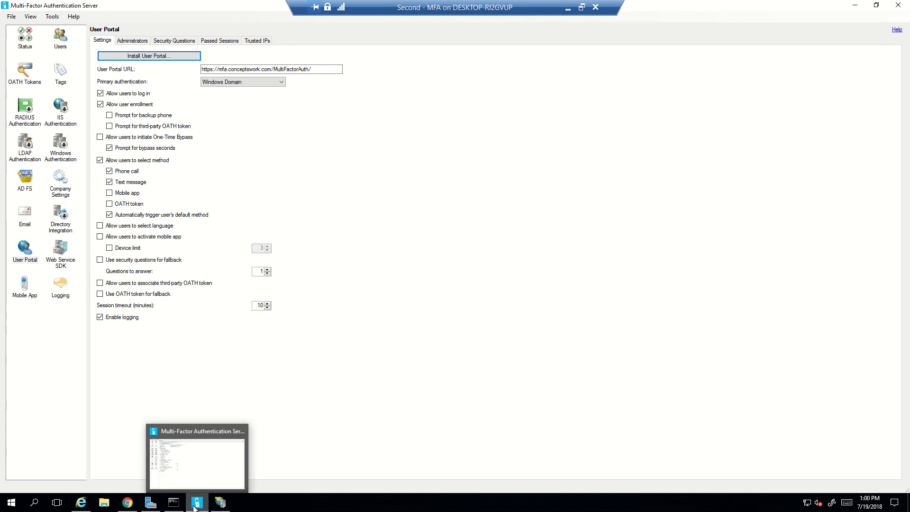
pyautogui.click(137, 469)
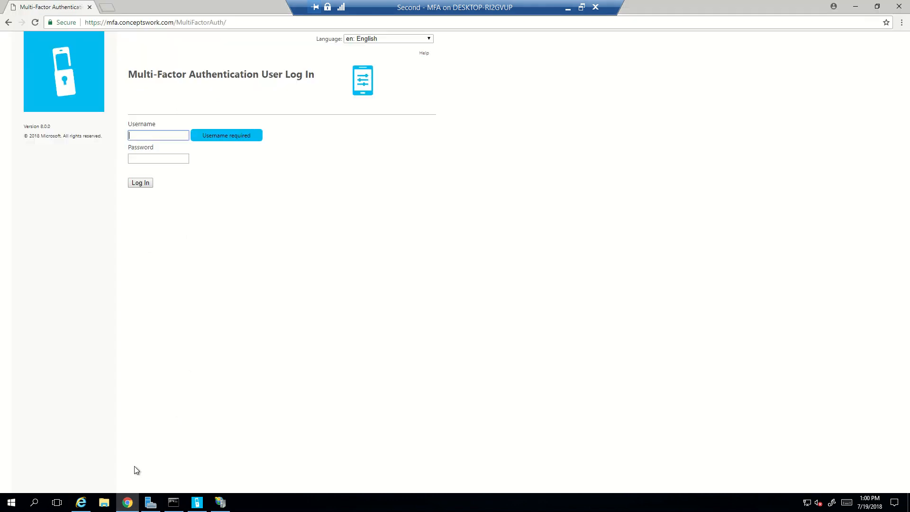
pyautogui.click(157, 134)
pyautogui.press('Tab')
pyautogui.write('******')
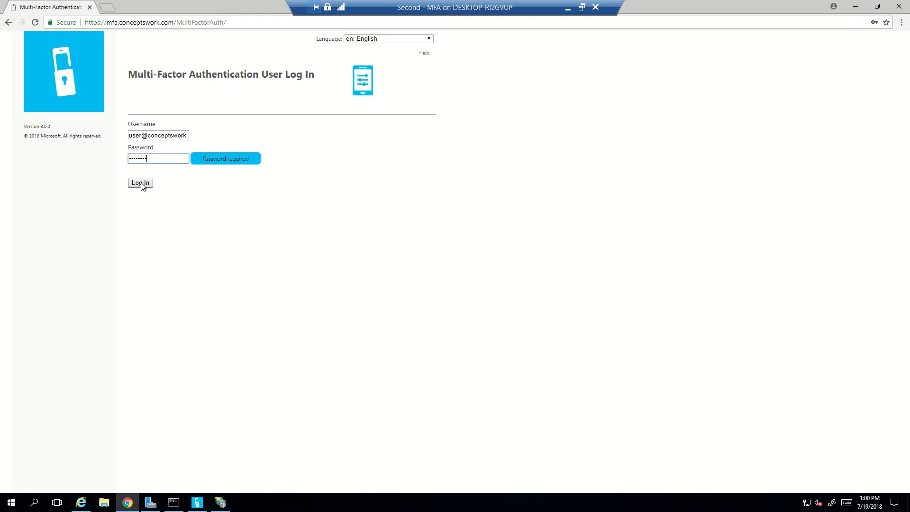
# Confirm the user appears in MFA Server's Users list, then log in to the portal.
pyautogui.click(197, 503)
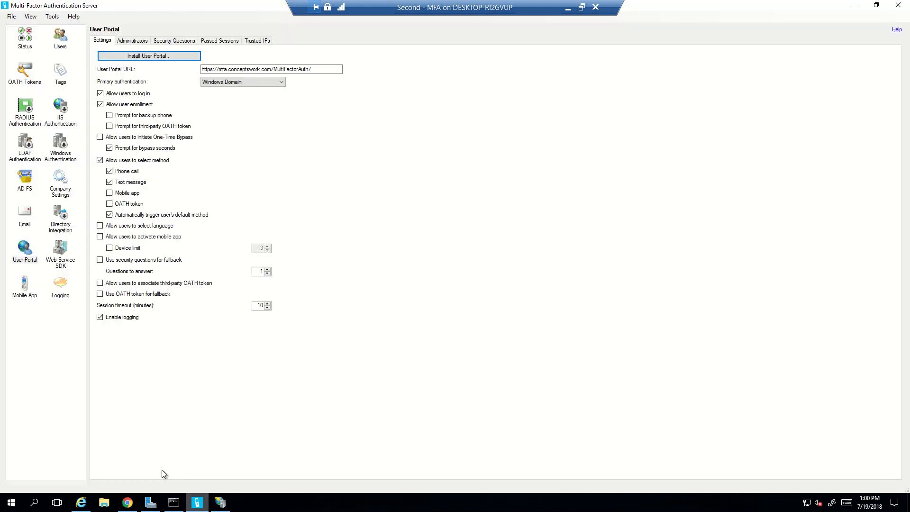
pyautogui.click(55, 49)
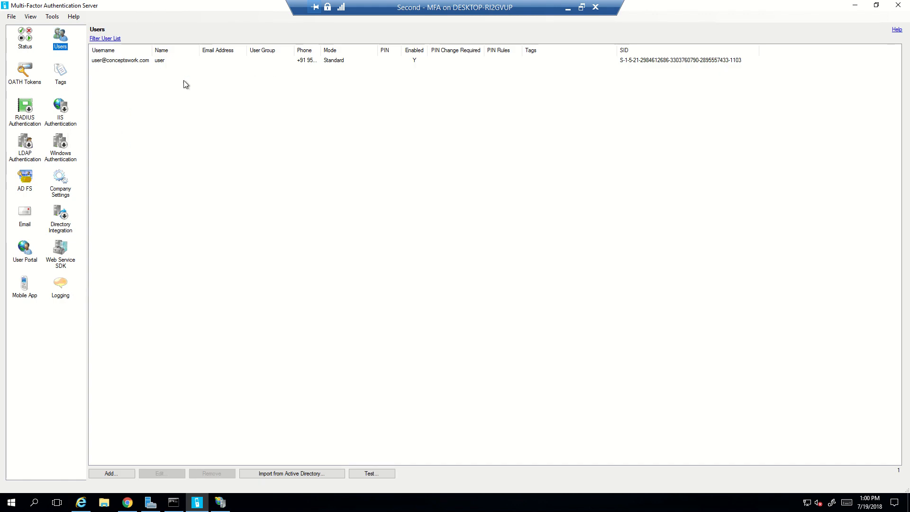
pyautogui.click(860, 9)
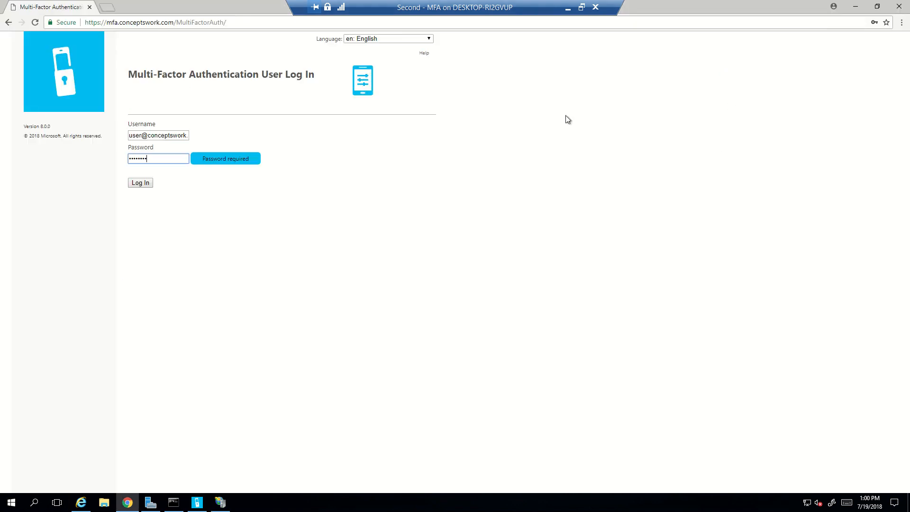
pyautogui.click(135, 183)
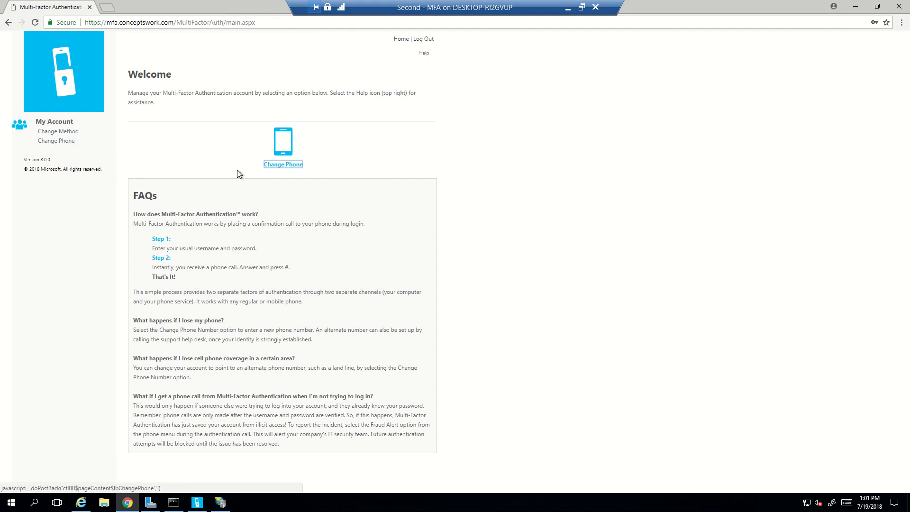
# On the Change Method page, leave the authentication method set to Phone Call.
pyautogui.click(66, 133)
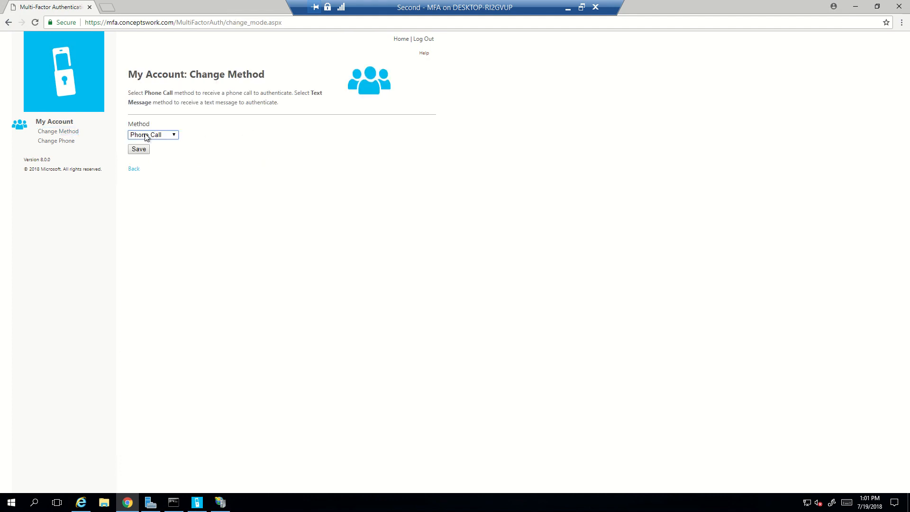
pyautogui.click(147, 136)
pyautogui.click(212, 139)
# Show the User Portal's Administrators tab, where the portal administrators list is empty.
pyautogui.moveTo(200, 507)
pyautogui.click(202, 423)
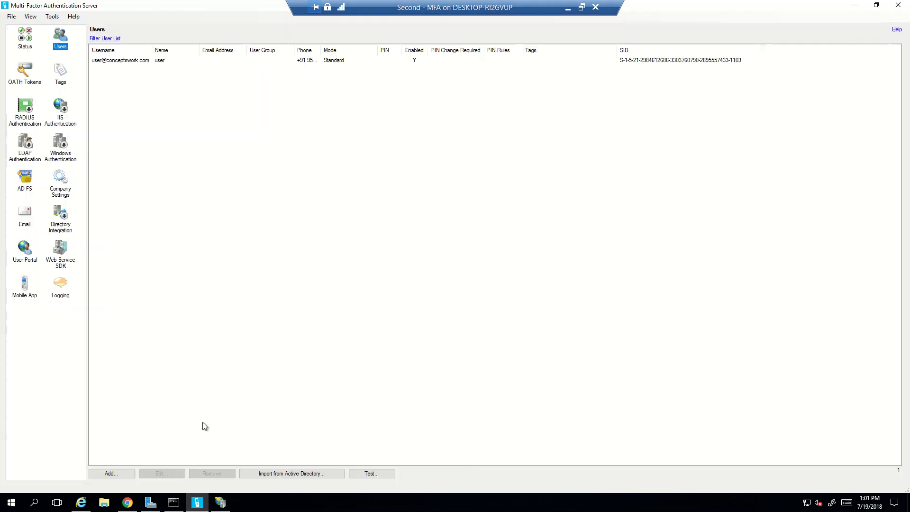
pyautogui.click(29, 255)
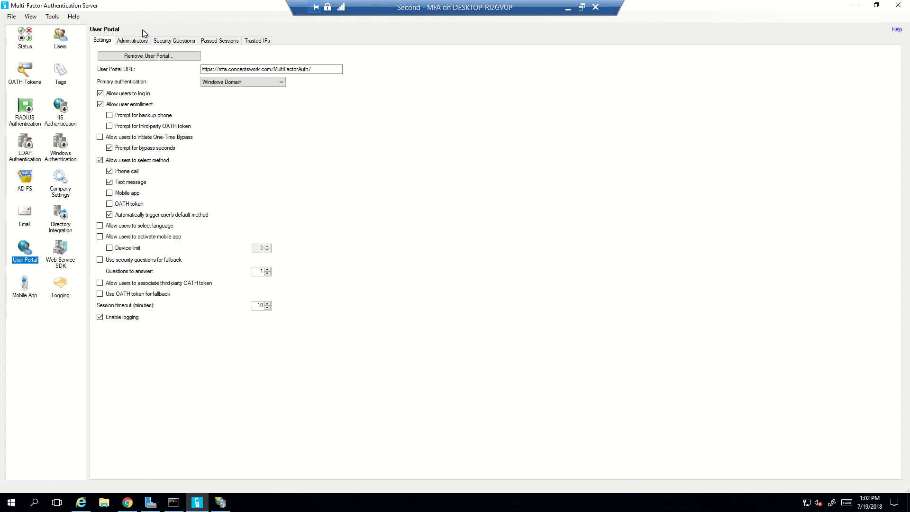
pyautogui.click(134, 41)
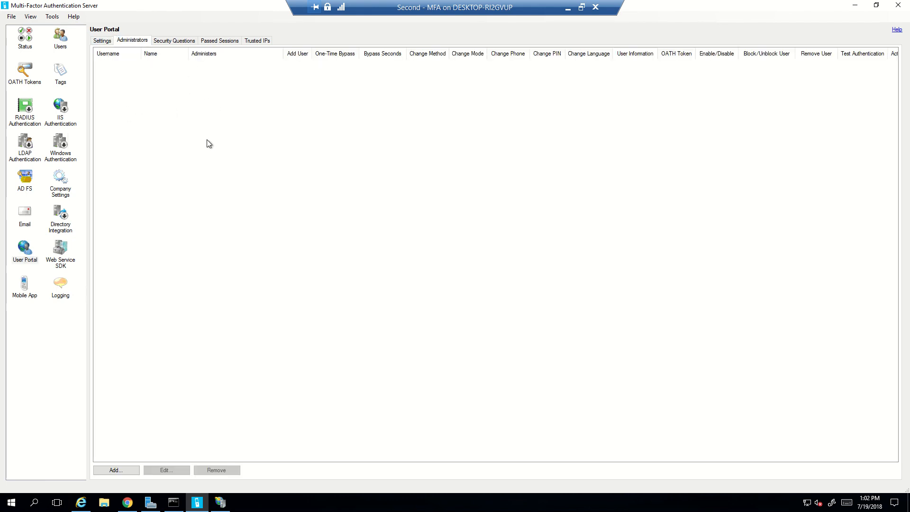
# Review the Security Questions, Passed Sessions, Trusted IPs and Settings tabs, then return to Users.
pyautogui.click(184, 42)
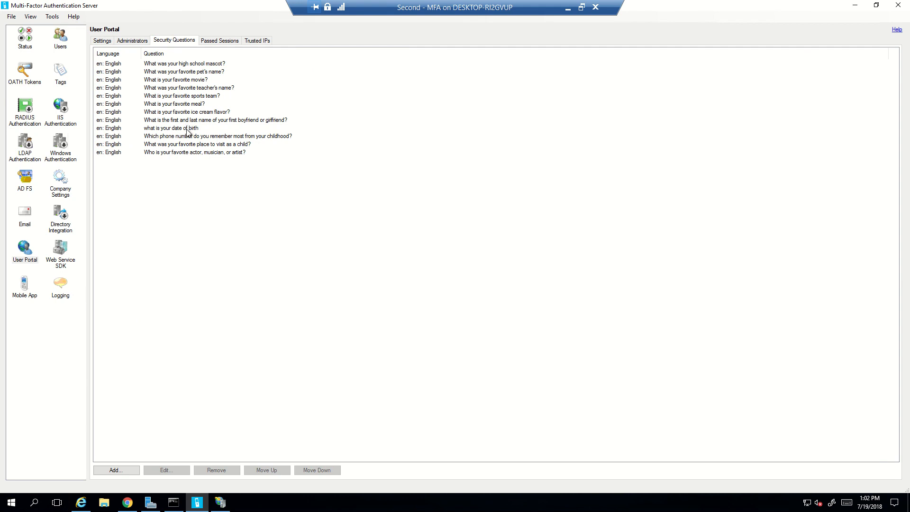
pyautogui.click(219, 40)
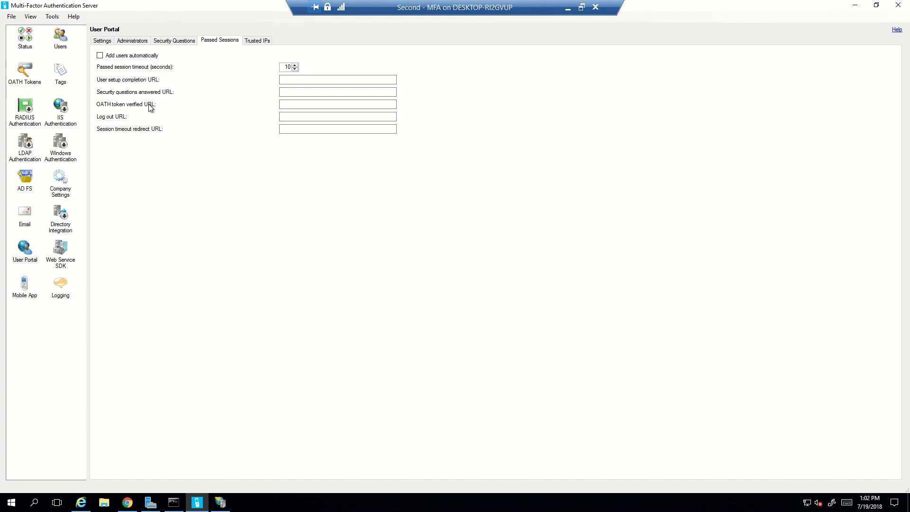
pyautogui.click(251, 41)
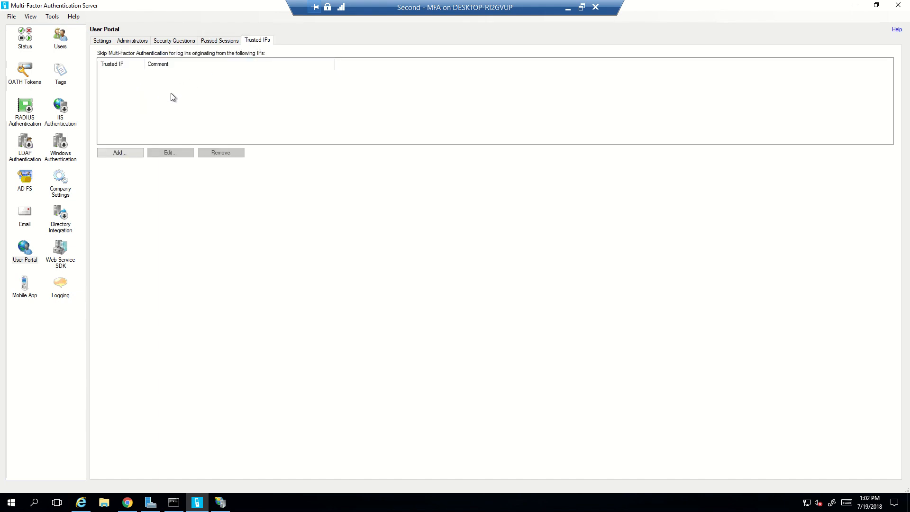
pyautogui.click(105, 43)
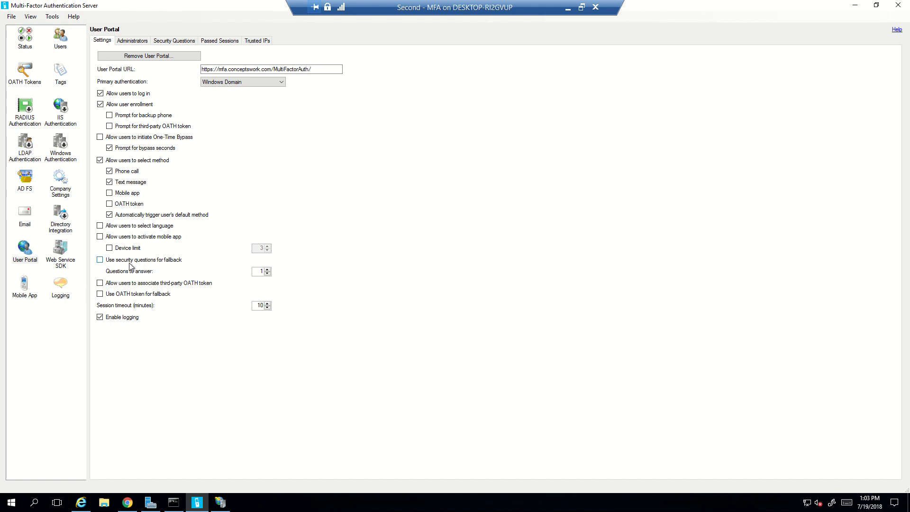
pyautogui.click(189, 42)
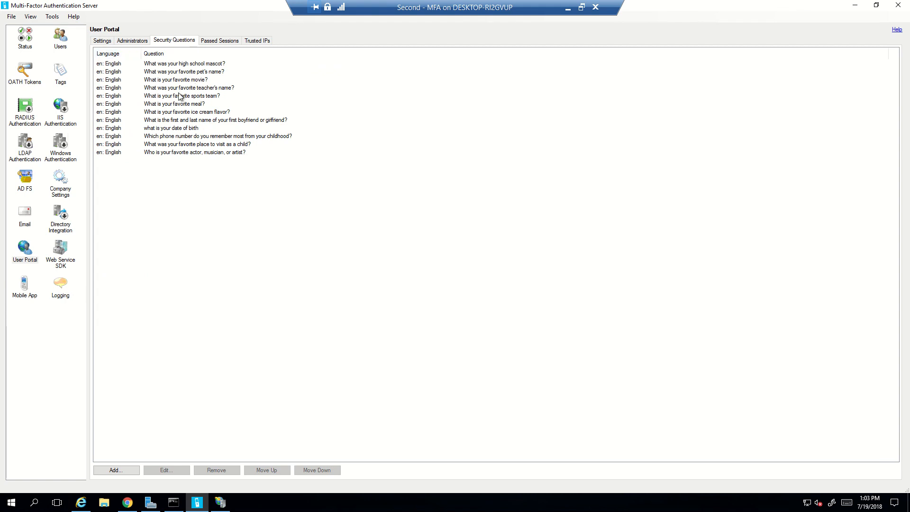
pyautogui.click(104, 42)
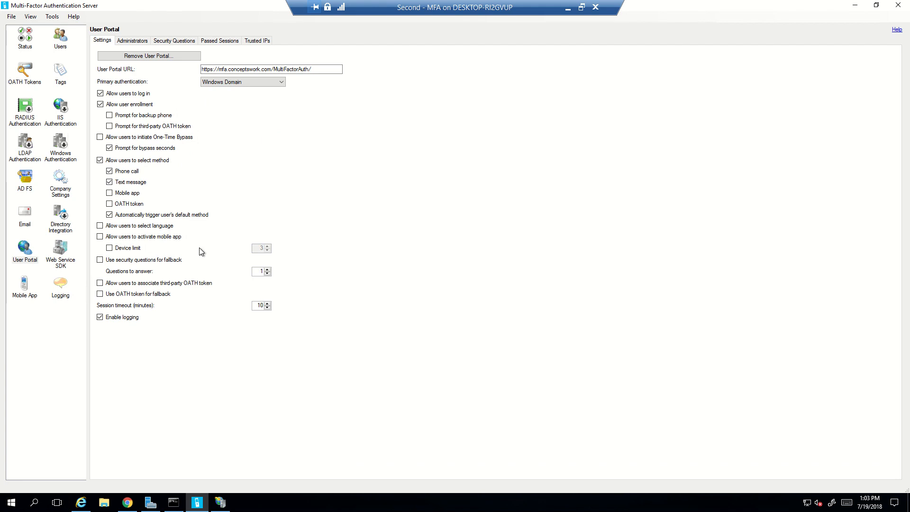
pyautogui.click(65, 39)
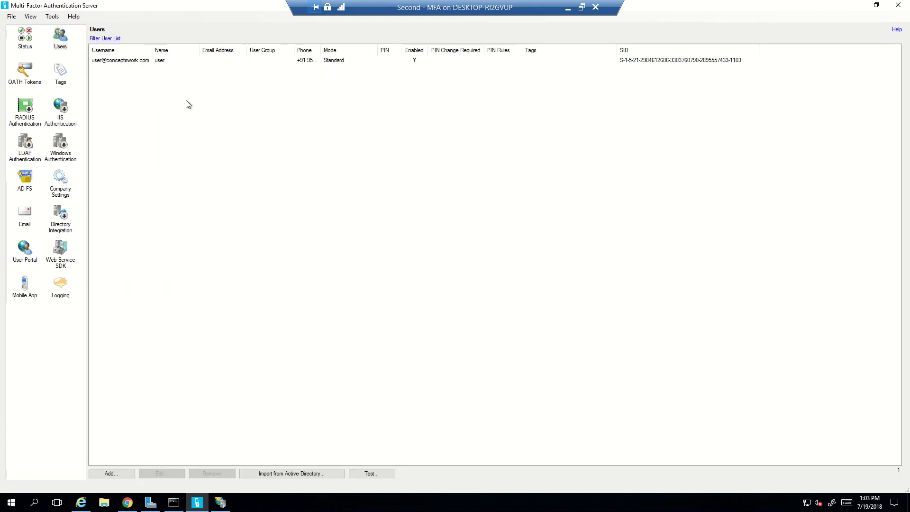
# Import the mfa user from conceptswork.com's Synced container via Active Directory import.
pyautogui.click(312, 473)
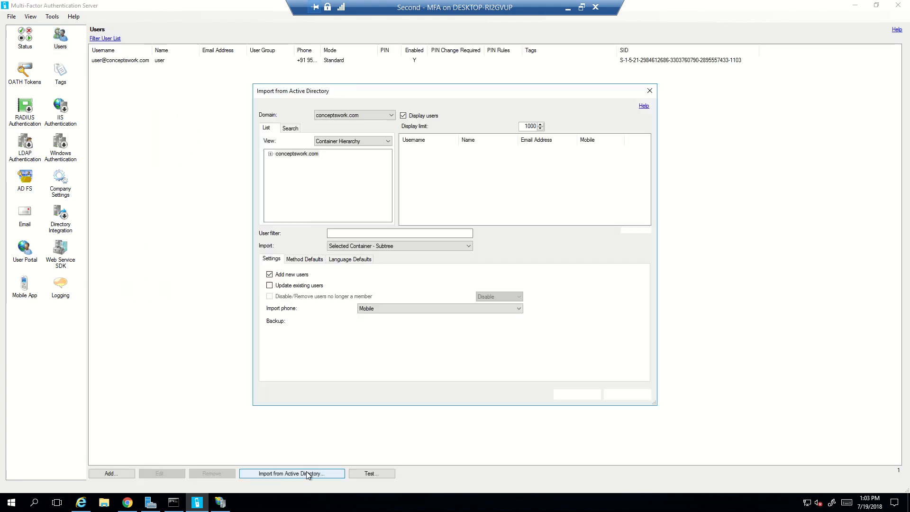
pyautogui.doubleClick(275, 154)
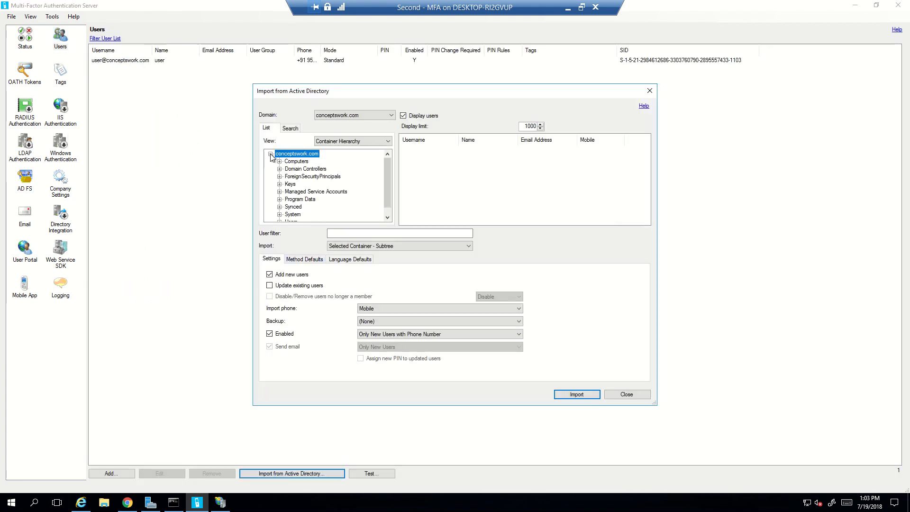
pyautogui.click(293, 207)
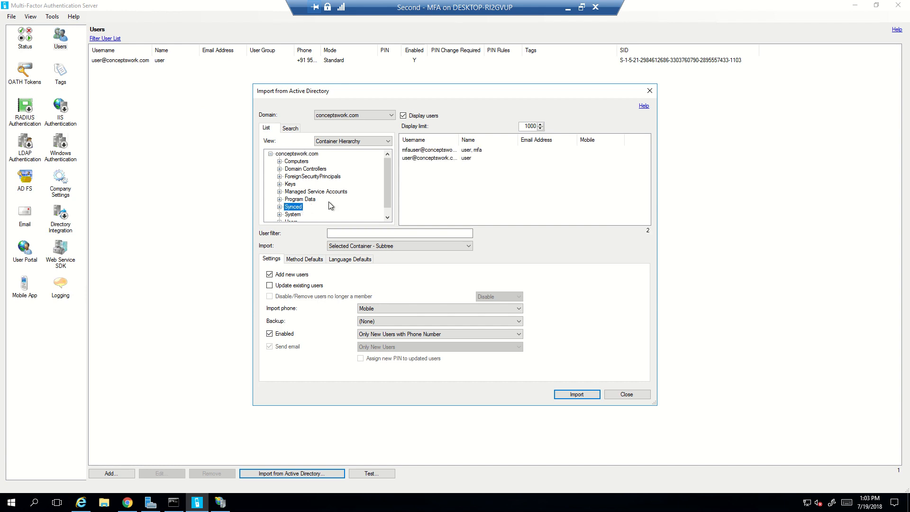
pyautogui.click(420, 151)
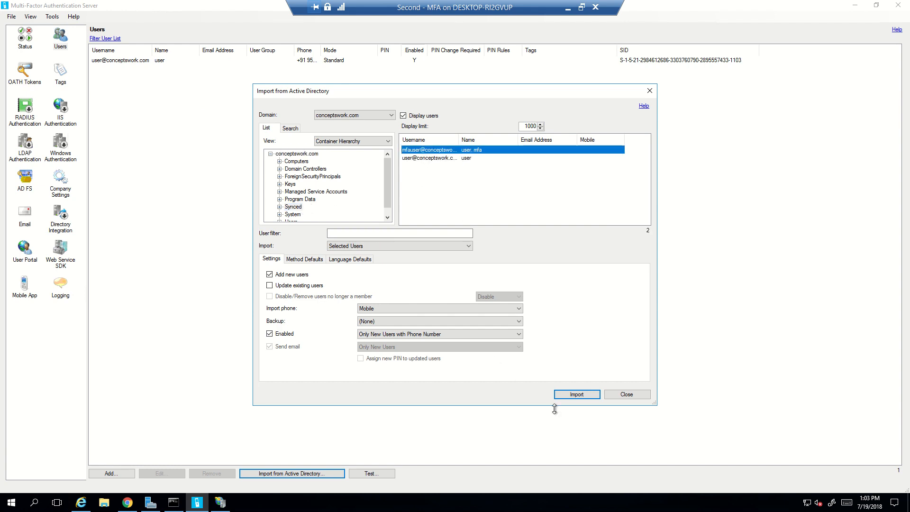
pyautogui.click(564, 396)
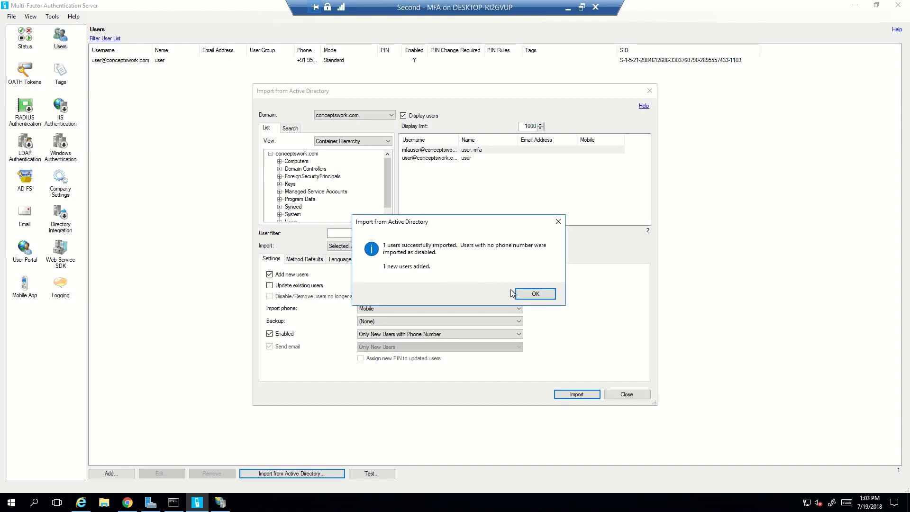
pyautogui.click(531, 295)
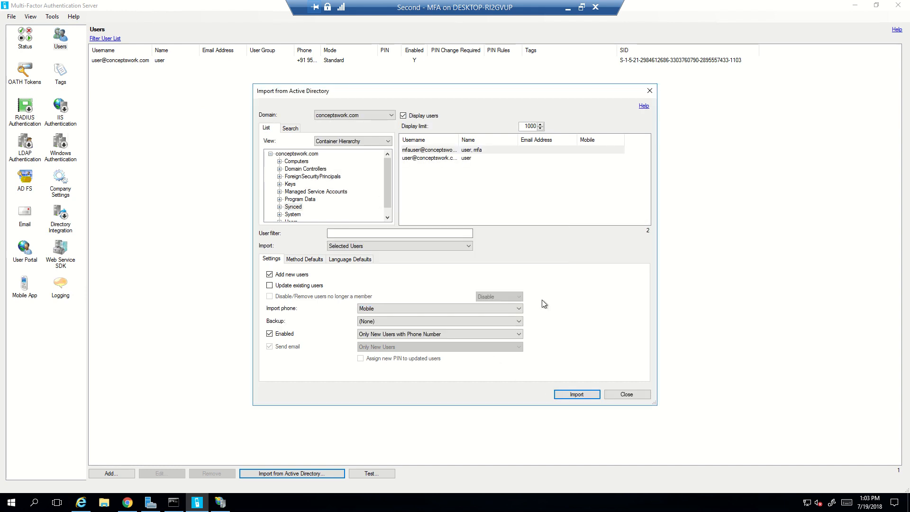
pyautogui.click(626, 395)
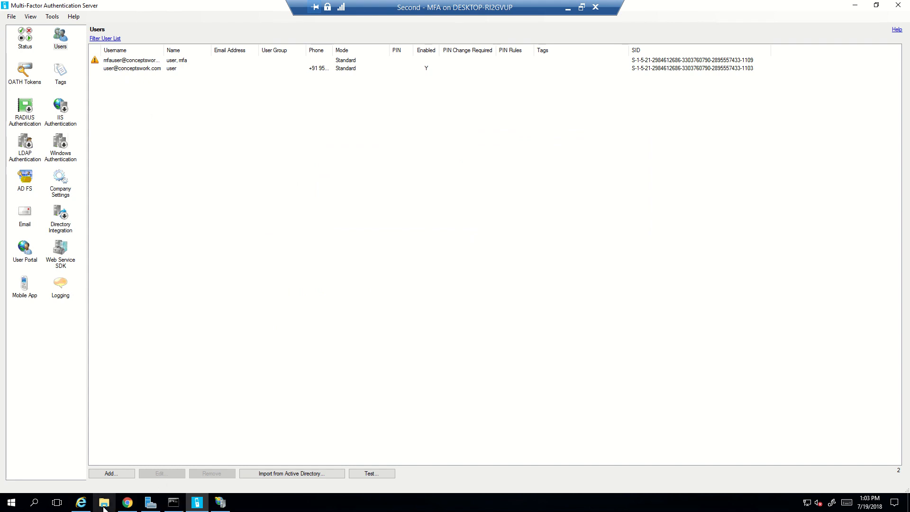
# Reload the MFA login page at mfa.conceptswork.com instead of localhost in maximized Internet Explorer.
pyautogui.click(81, 502)
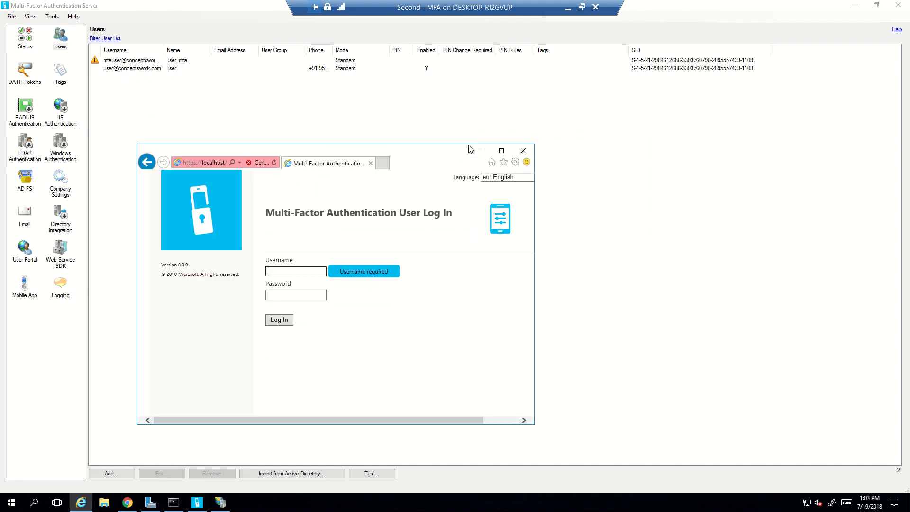
pyautogui.doubleClick(464, 152)
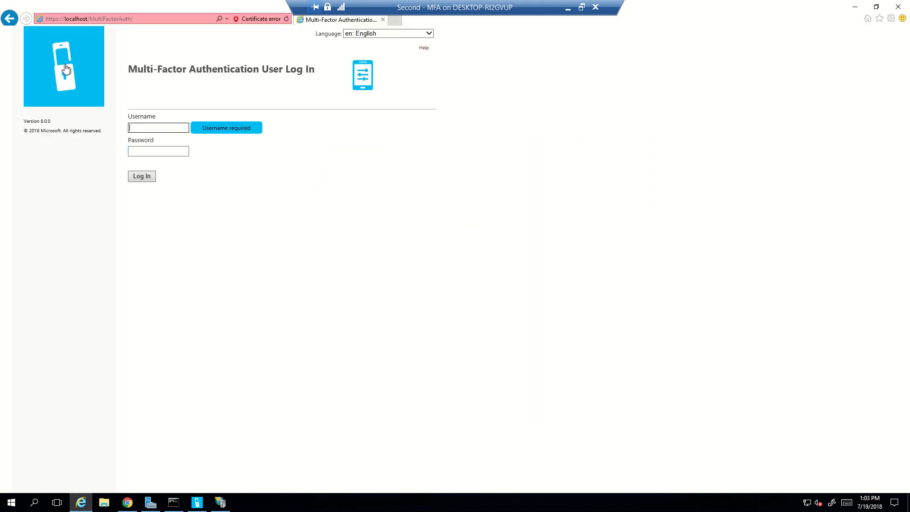
pyautogui.doubleClick(84, 18)
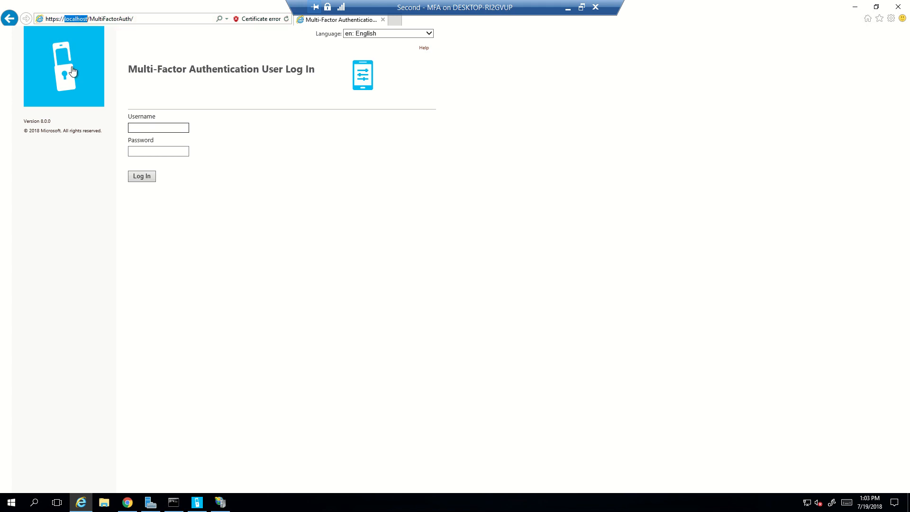
pyautogui.write('mfa')
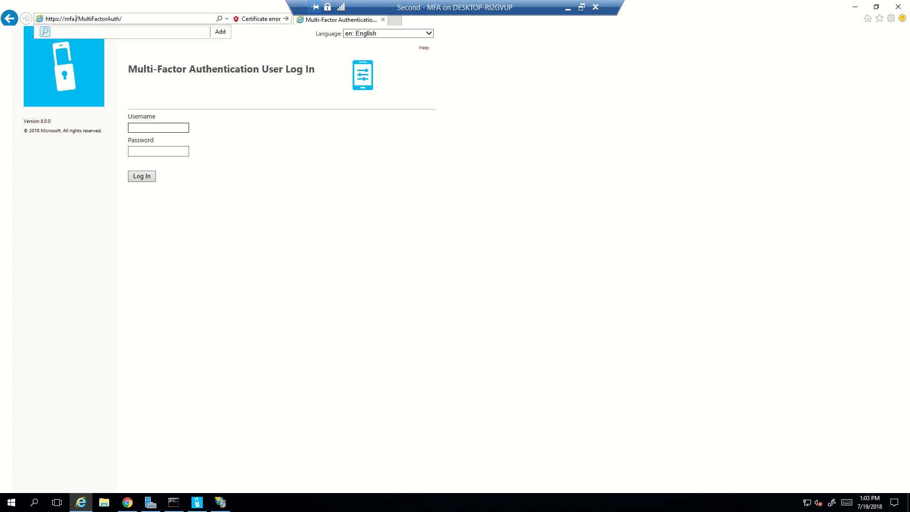
pyautogui.write('.conceptswork.com')
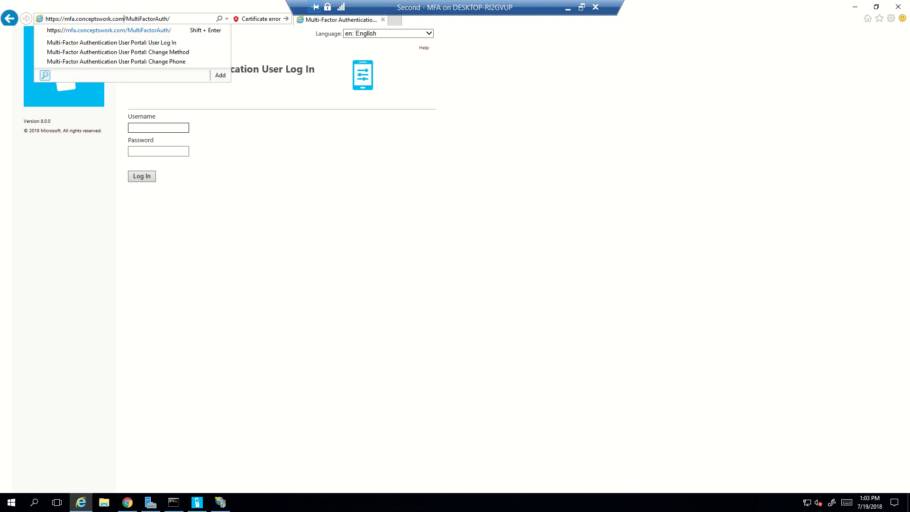
pyautogui.press('Return')
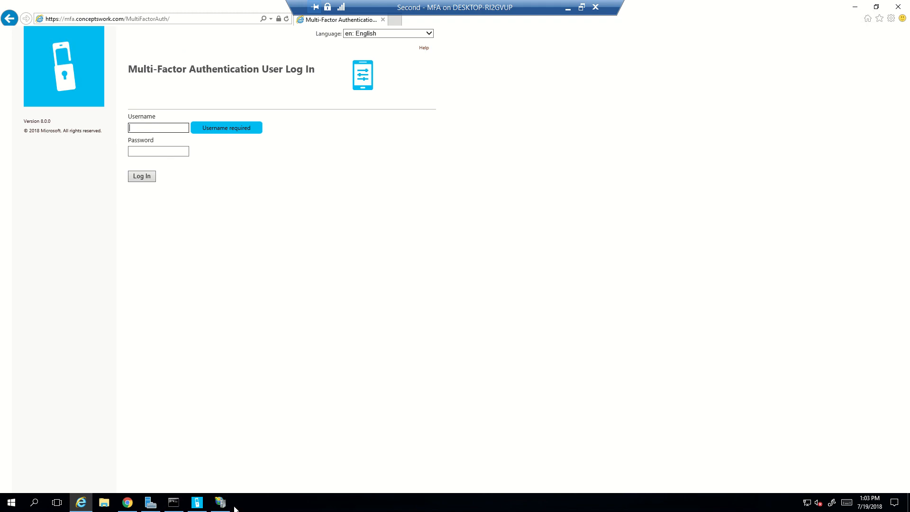
pyautogui.click(197, 507)
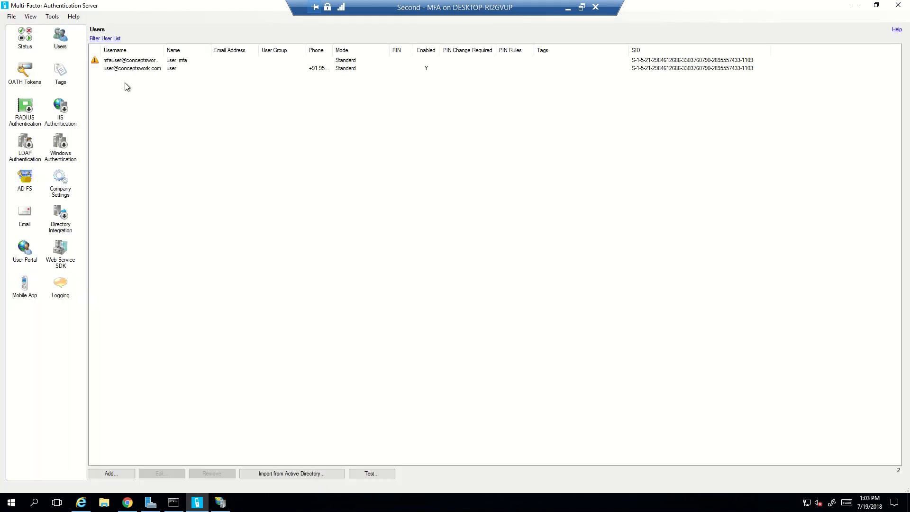
# Log in with the imported user's username and password and view the Method options.
pyautogui.click(81, 502)
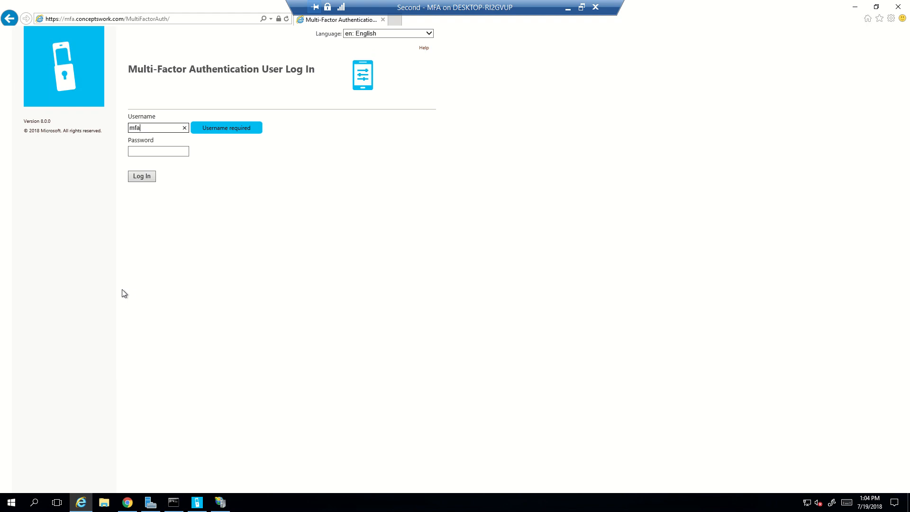
pyautogui.press('Tab')
pyautogui.write('•••')
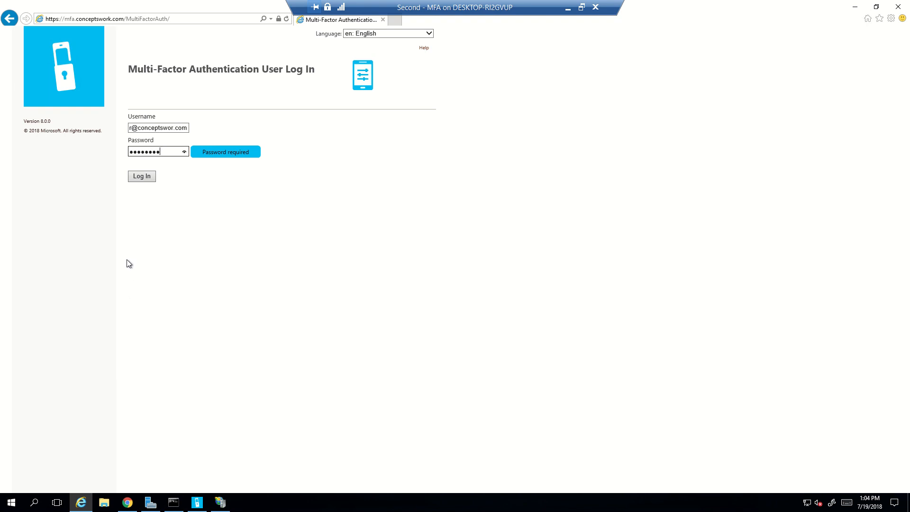
pyautogui.click(143, 178)
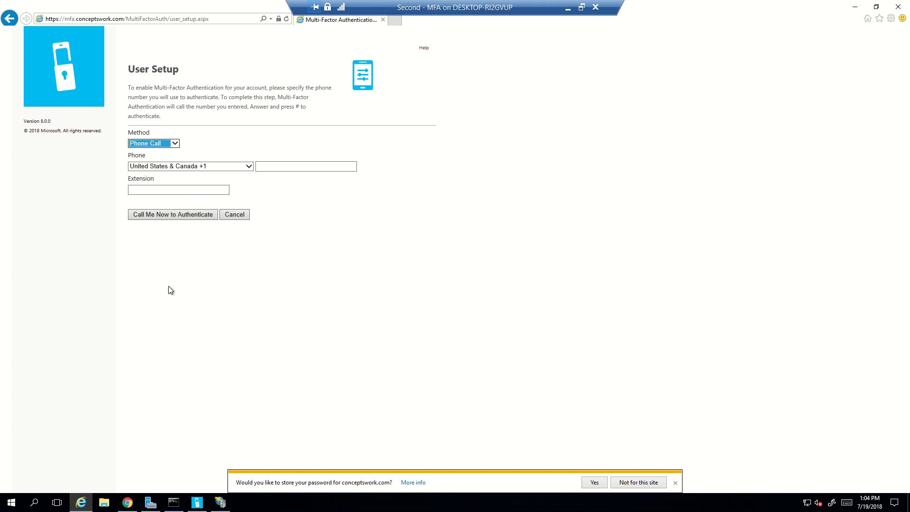
pyautogui.click(138, 145)
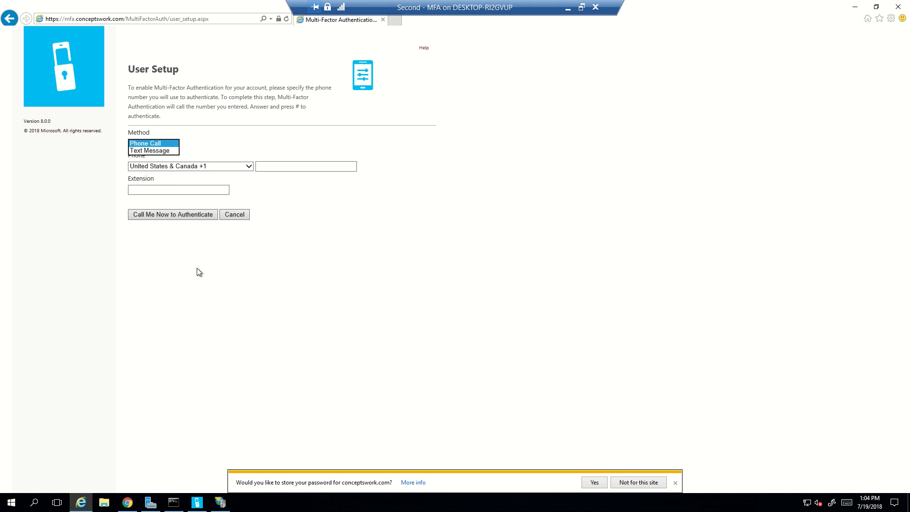
pyautogui.click(196, 502)
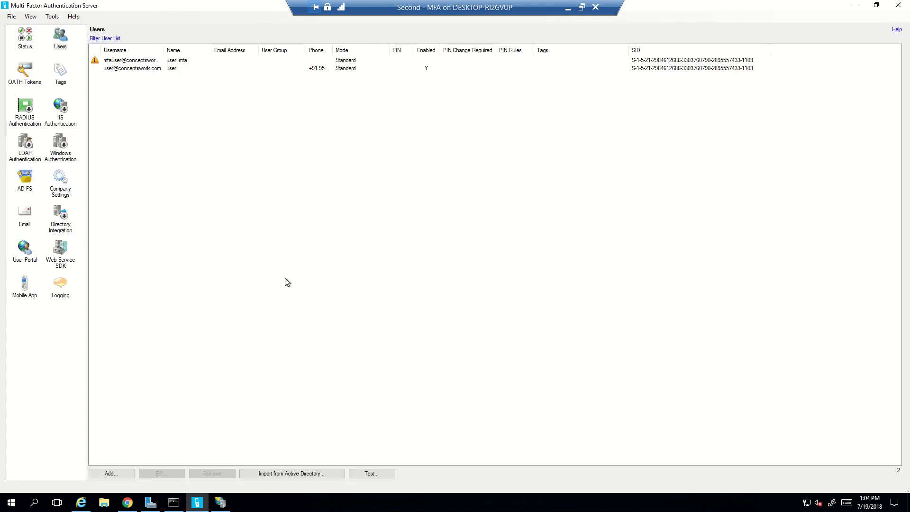
# Select the phone-enabled user in the Users list, then advance the presentation to Summary.
pyautogui.click(133, 71)
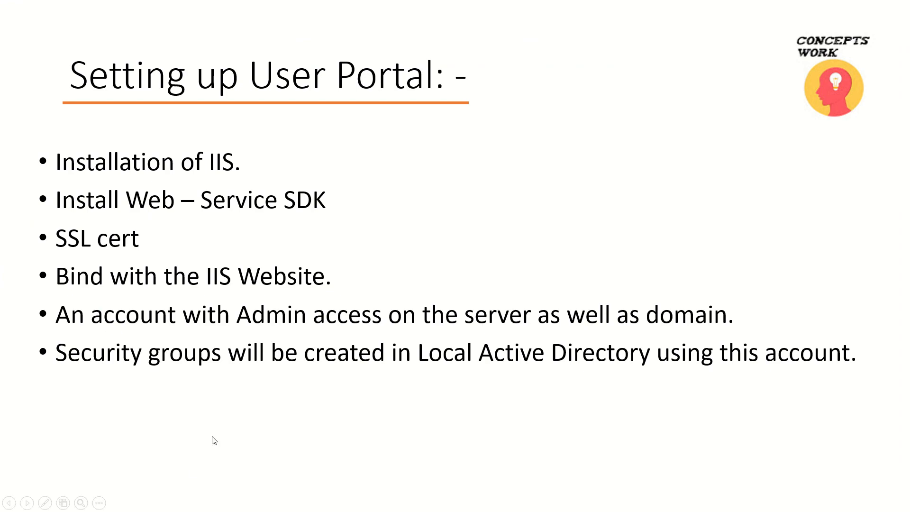
pyautogui.click(196, 470)
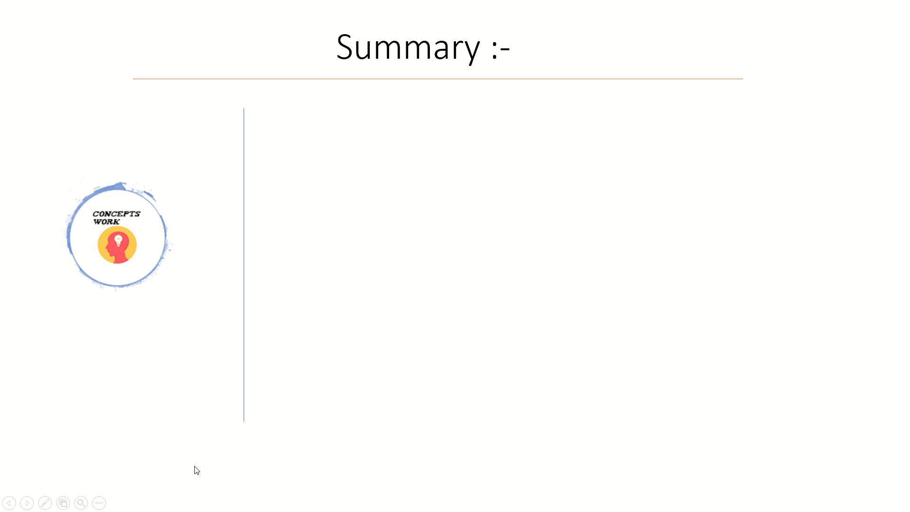